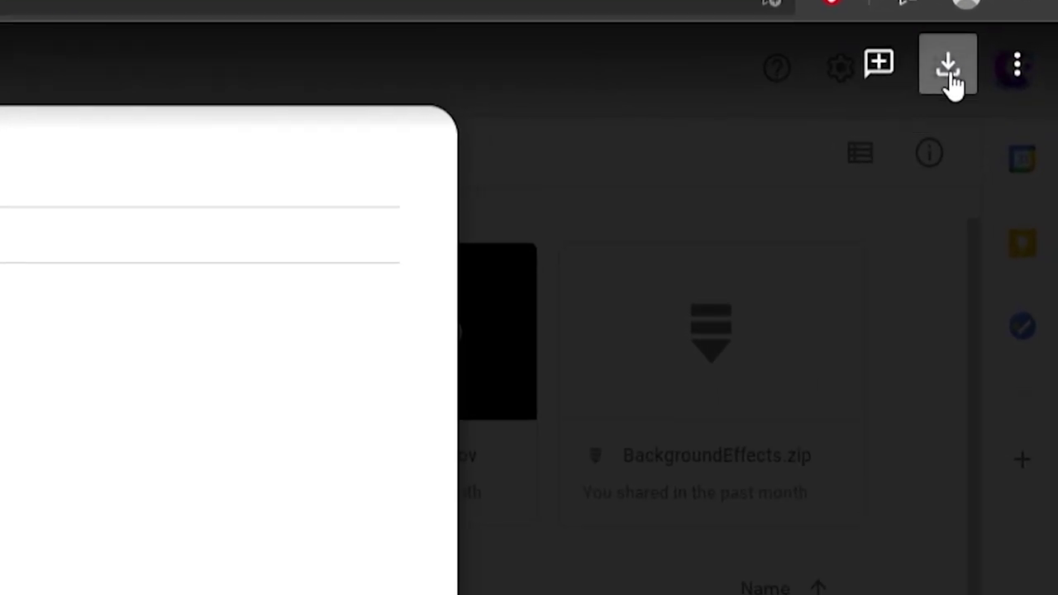
# Step: Download Stream Package.zip from Google Drive, accepting the too-large-to-virus-scan warning
pyautogui.click(1010, 65)
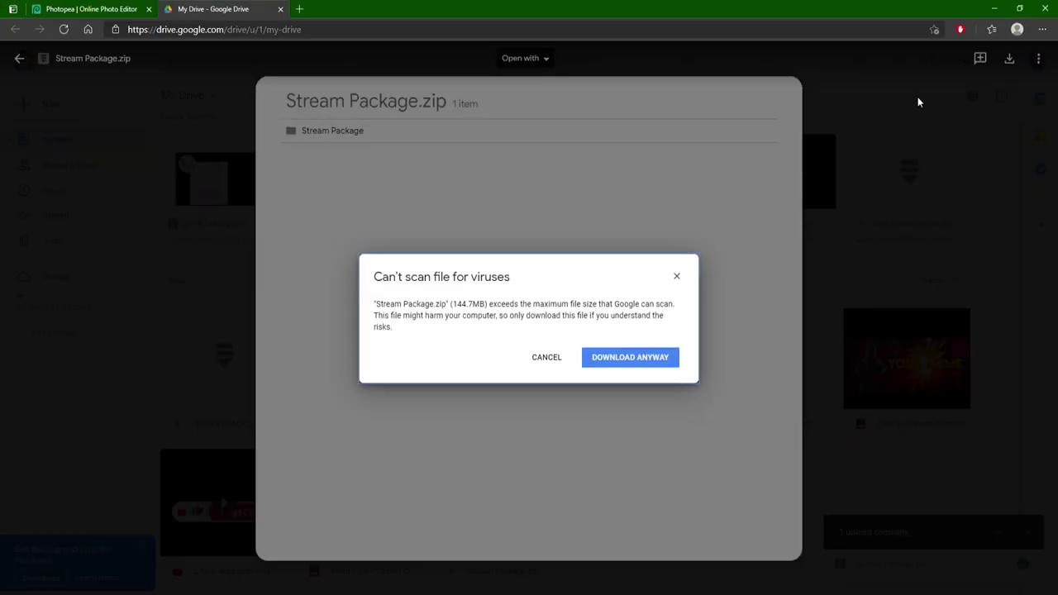
pyautogui.click(676, 277)
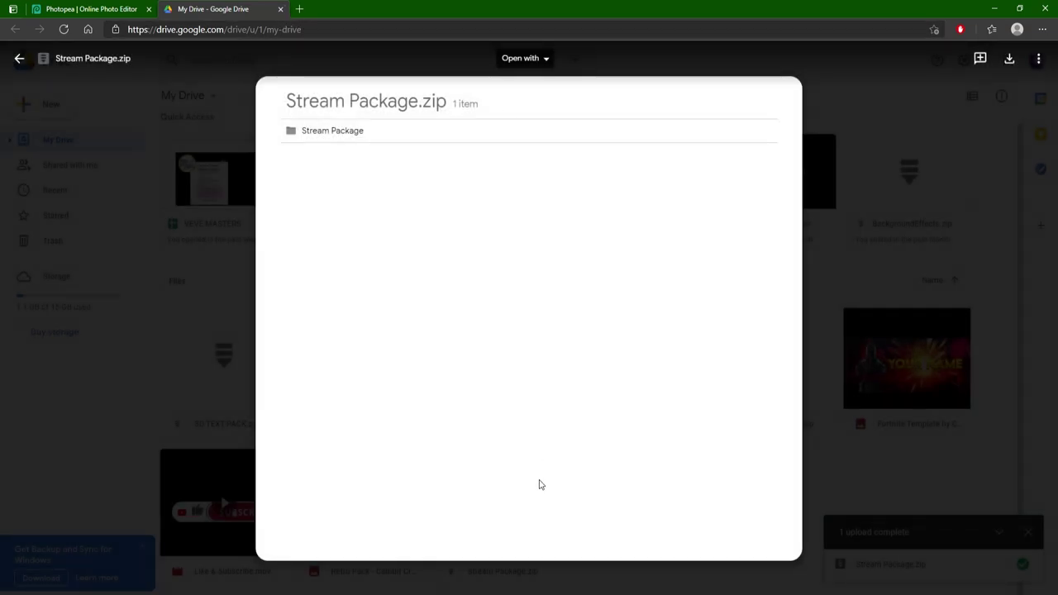
pyautogui.moveTo(430, 9); pyautogui.dragTo(404, 6)
# Step: Tidy the desktop icons and extract Stream Package.zip onto the desktop with Extract Here
pyautogui.click(280, 10)
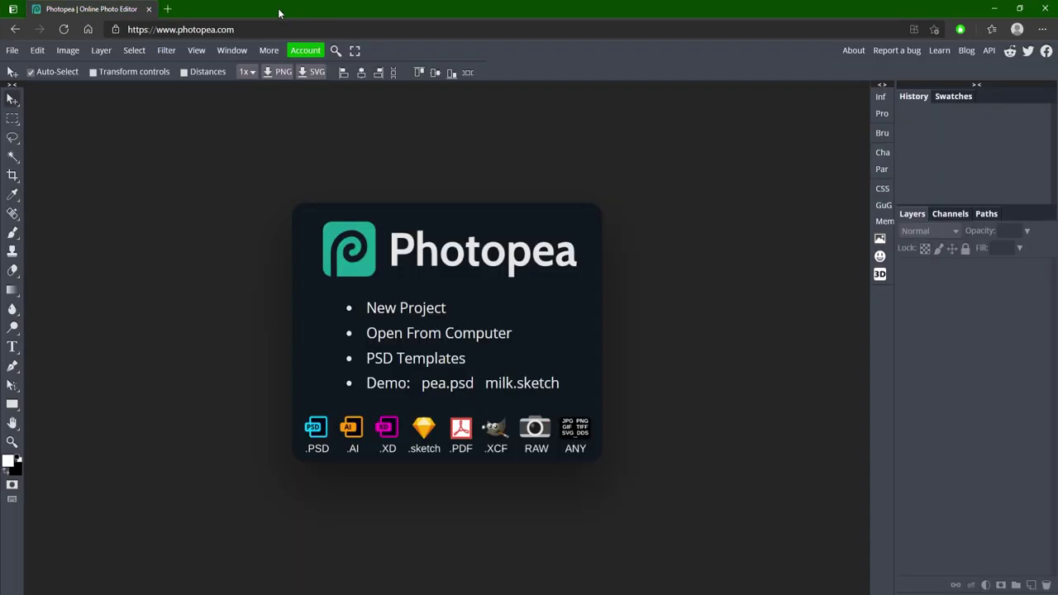
pyautogui.moveTo(278, 9); pyautogui.dragTo(371, 22)
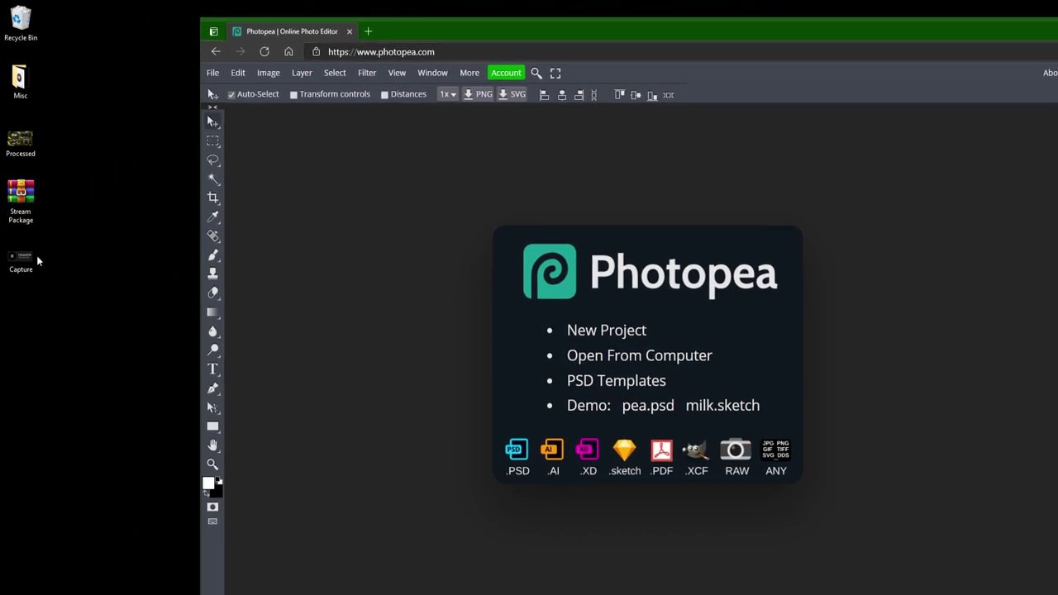
pyautogui.moveTo(37, 256); pyautogui.dragTo(21, 545)
pyautogui.moveTo(21, 139); pyautogui.dragTo(62, 25)
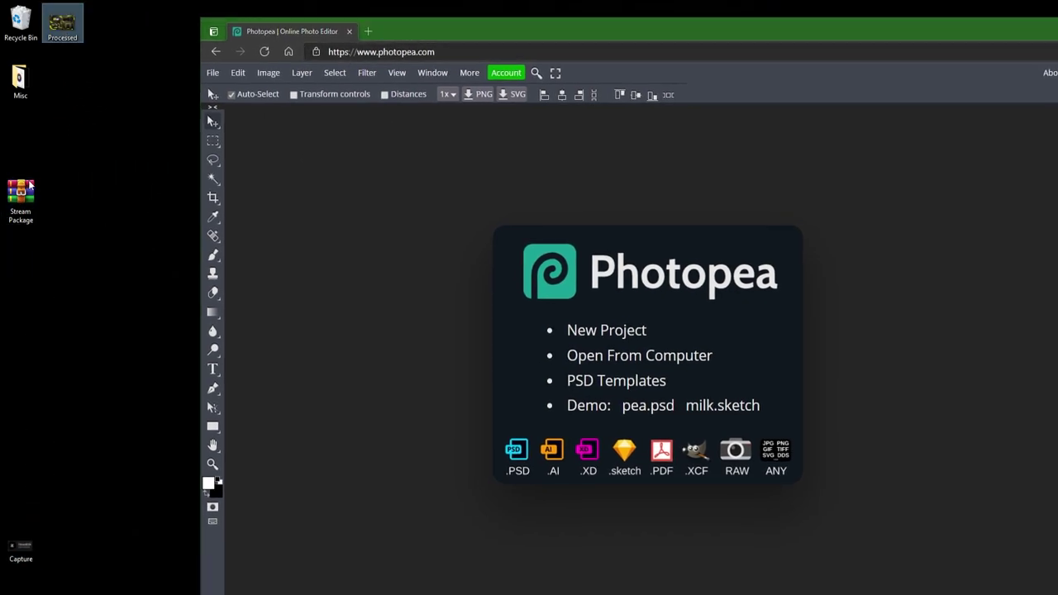
pyautogui.rightClick(18, 199)
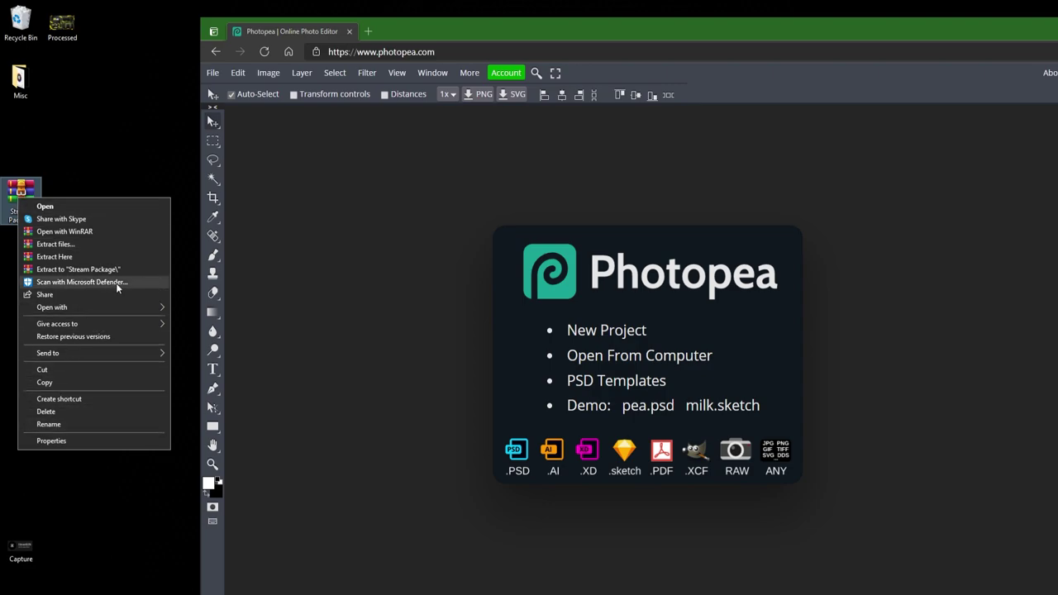
pyautogui.click(83, 256)
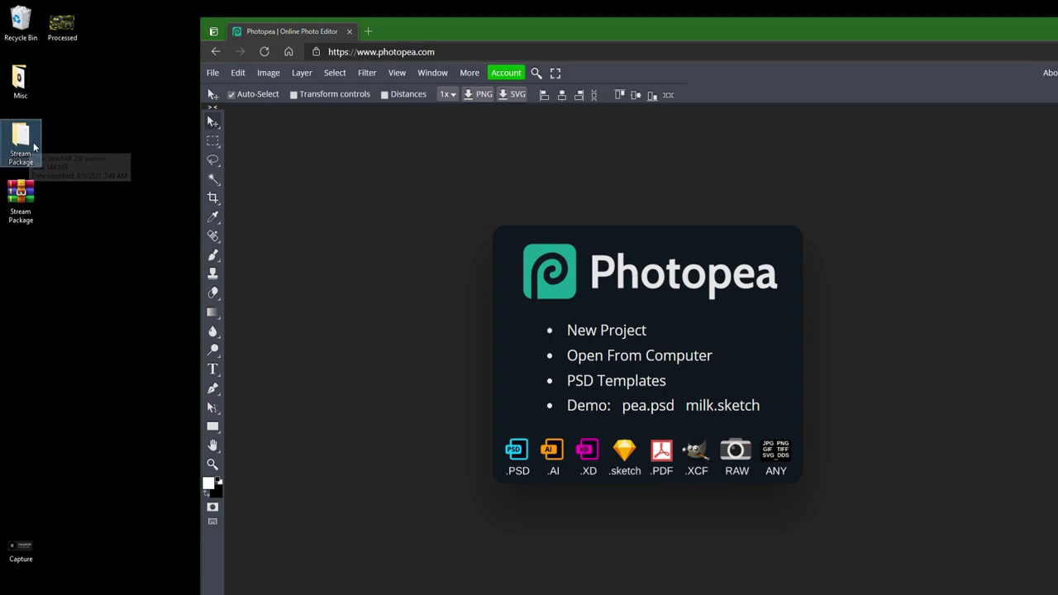
# Step: Open the Stream Package folder and preview the Rules and Twitter panel PNGs
pyautogui.moveTo(34, 148); pyautogui.dragTo(34, 266)
pyautogui.doubleClick(34, 269)
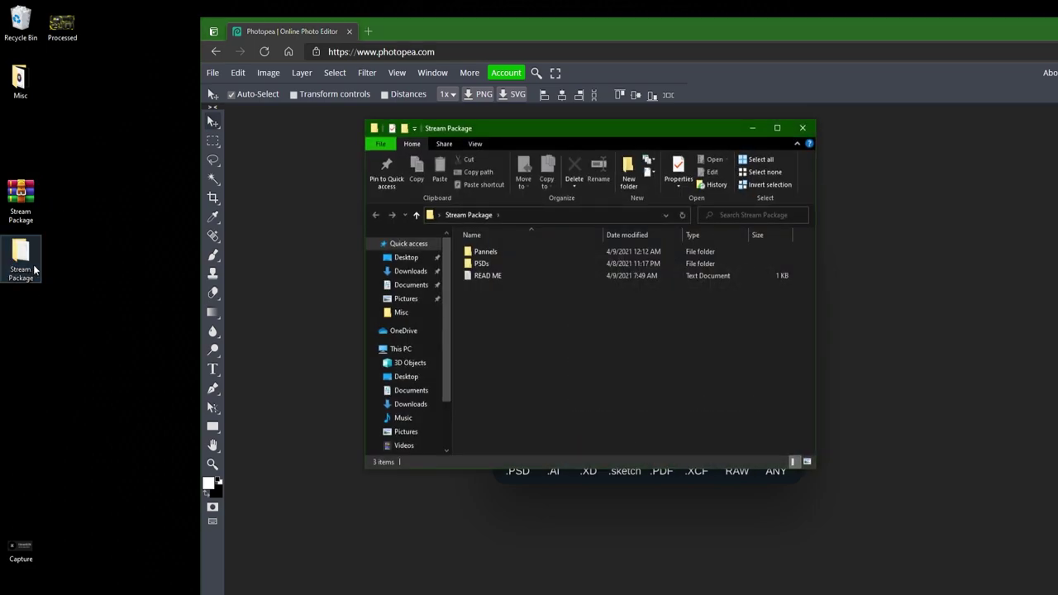
pyautogui.doubleClick(499, 252)
pyautogui.click(516, 258)
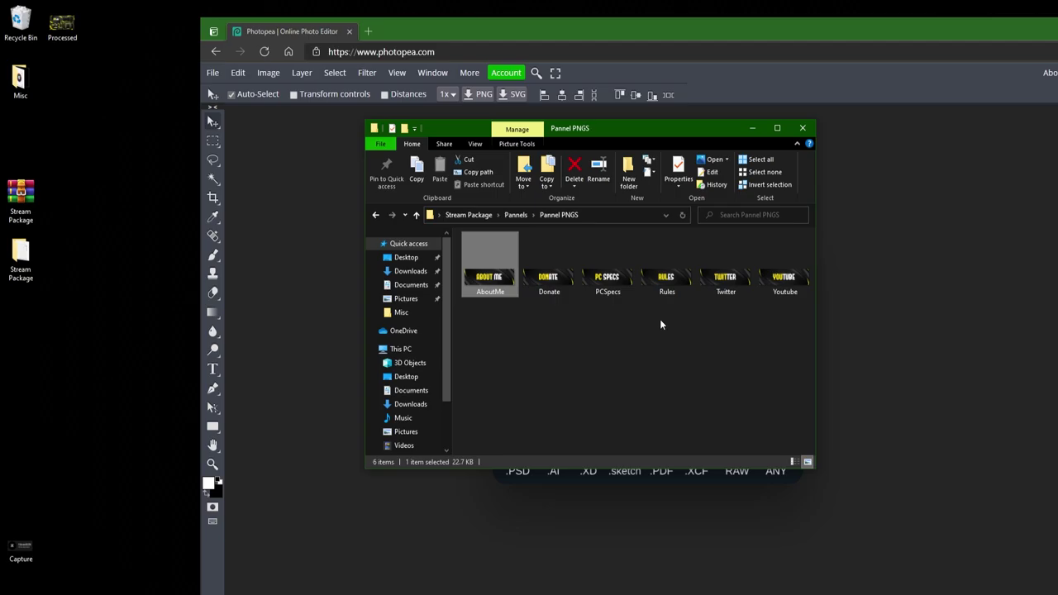
pyautogui.doubleClick(644, 280)
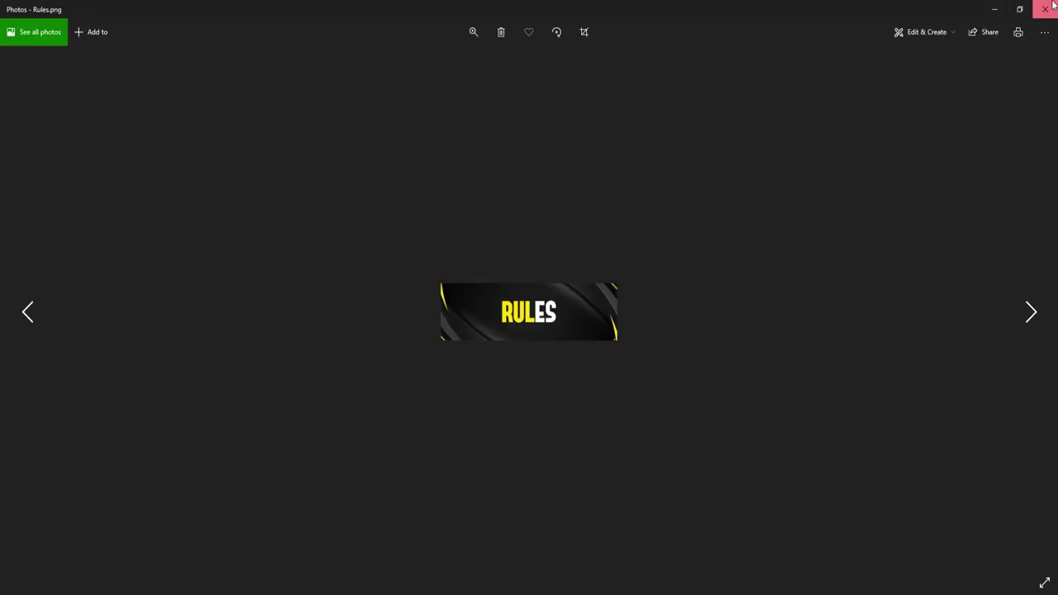
pyautogui.click(1045, 8)
pyautogui.doubleClick(726, 273)
pyautogui.click(1045, 9)
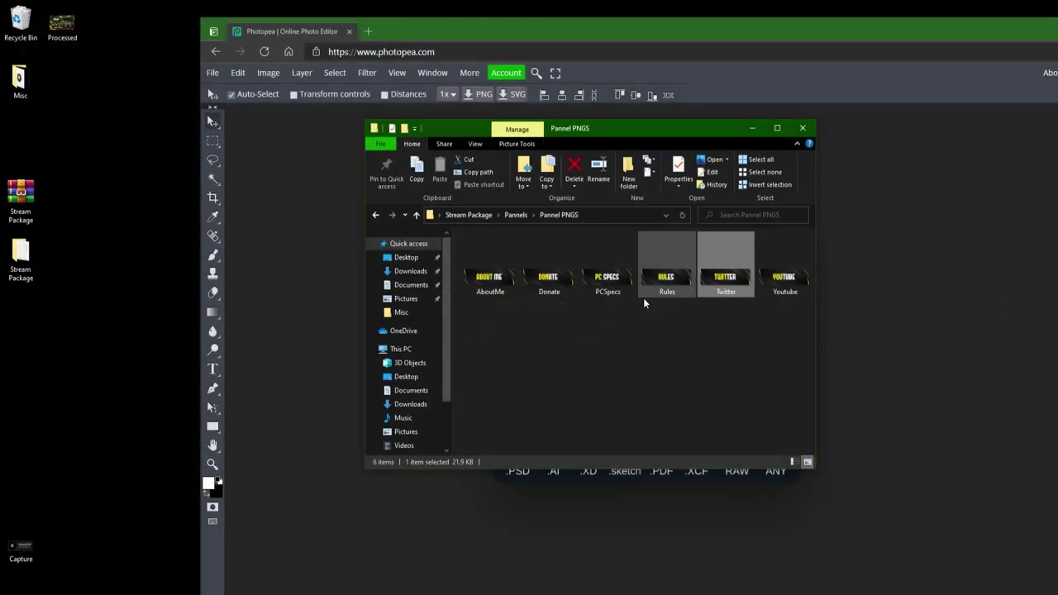
pyautogui.hotkey('alt', 'Up')
pyautogui.hotkey('alt', 'Up')
# Step: Open PSDs > Banners and select the YouTubeBanner file
pyautogui.click(491, 264)
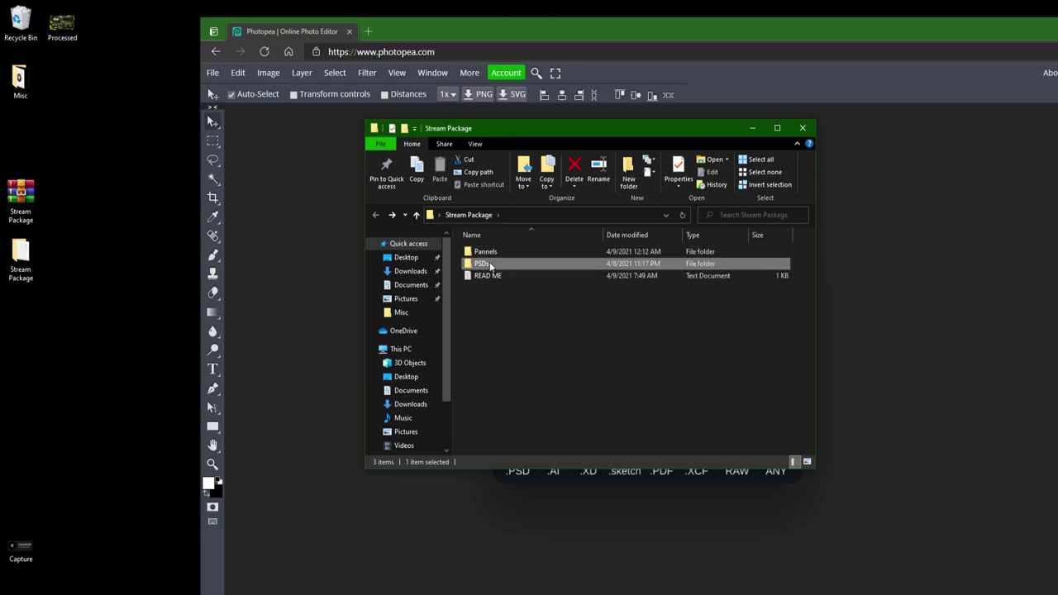
pyautogui.doubleClick(491, 264)
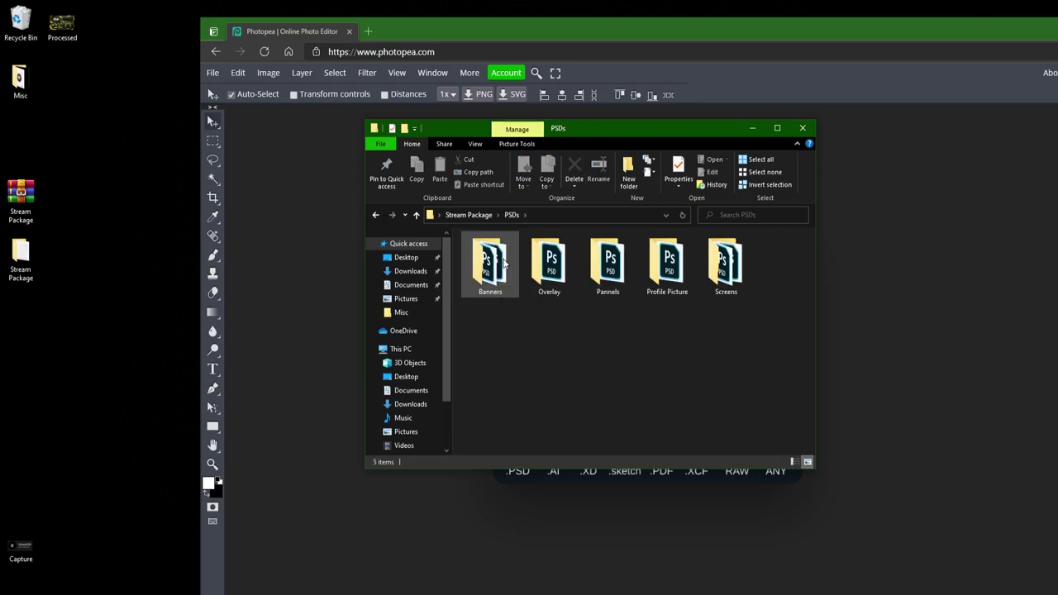
pyautogui.doubleClick(509, 250)
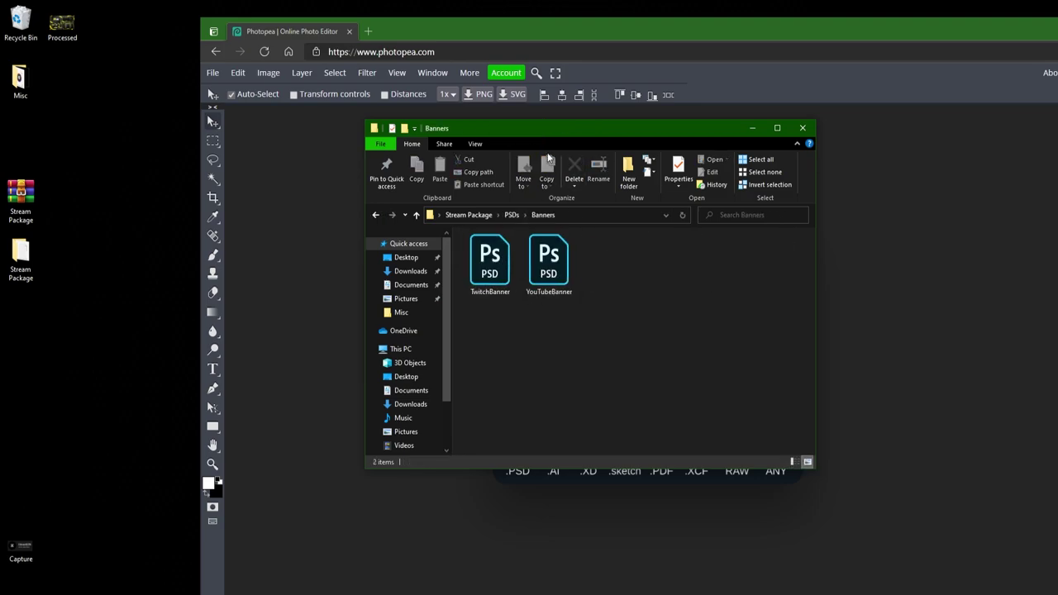
pyautogui.moveTo(531, 130); pyautogui.dragTo(167, 121)
pyautogui.click(185, 256)
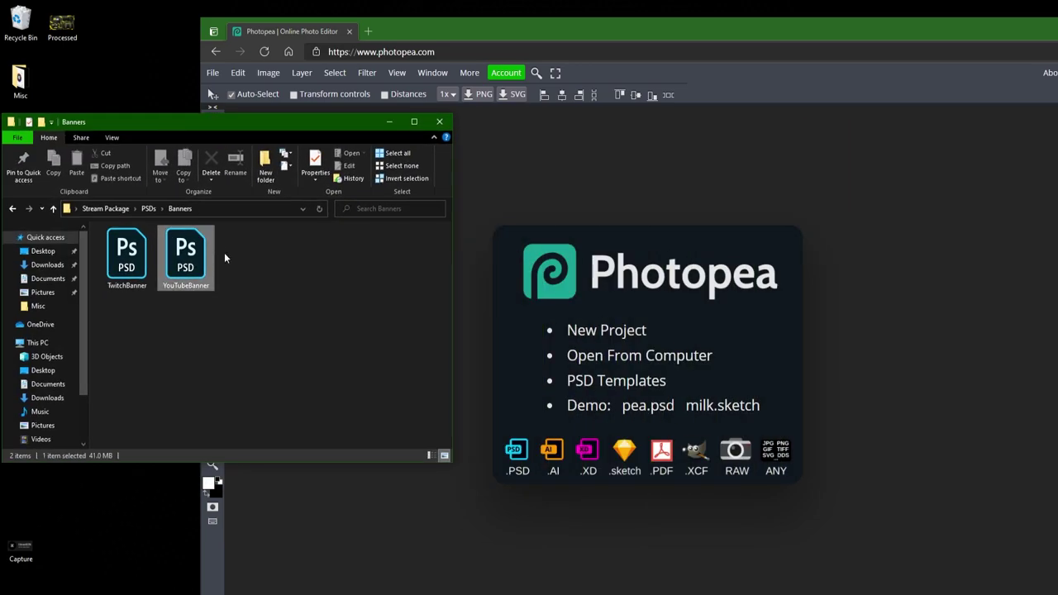
# Step: Open YouTubeBanner.psd in Photopea and retype the YOURNAME text as CAMBIT
pyautogui.moveTo(185, 257); pyautogui.dragTo(603, 175)
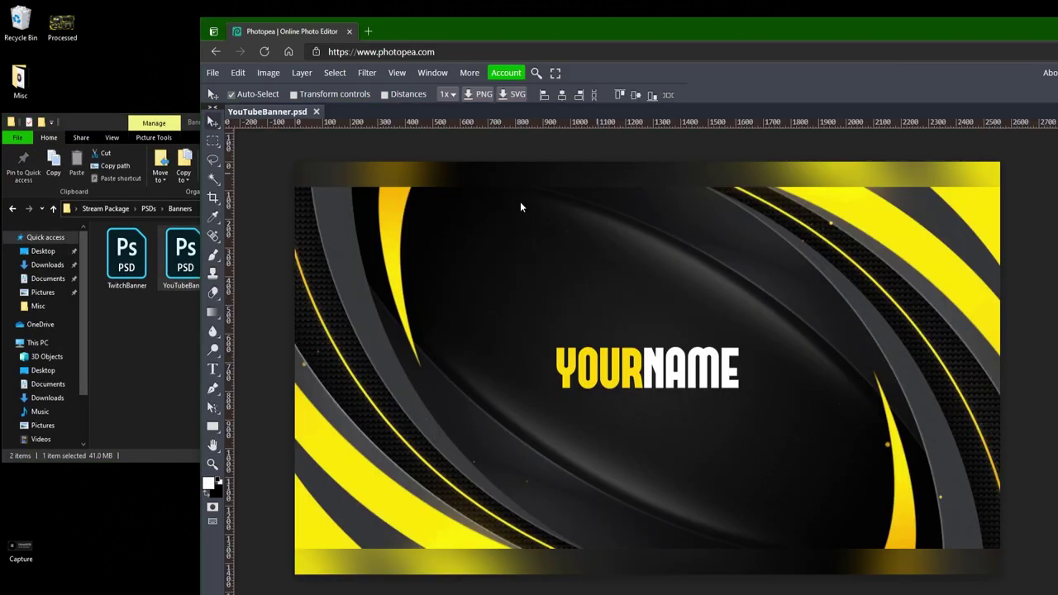
pyautogui.click(212, 73)
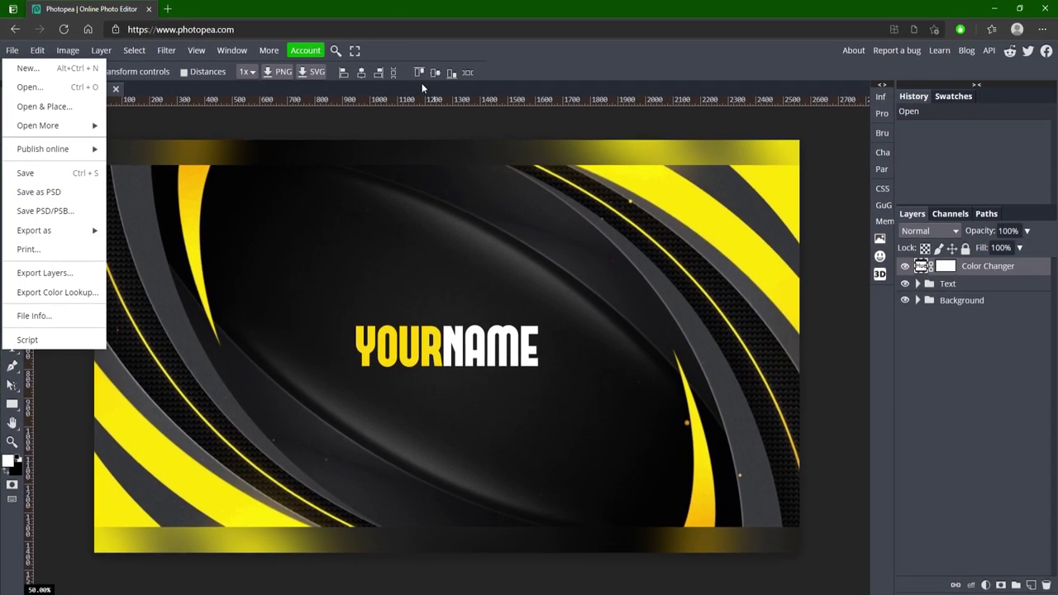
pyautogui.click(431, 344)
pyautogui.doubleClick(442, 351)
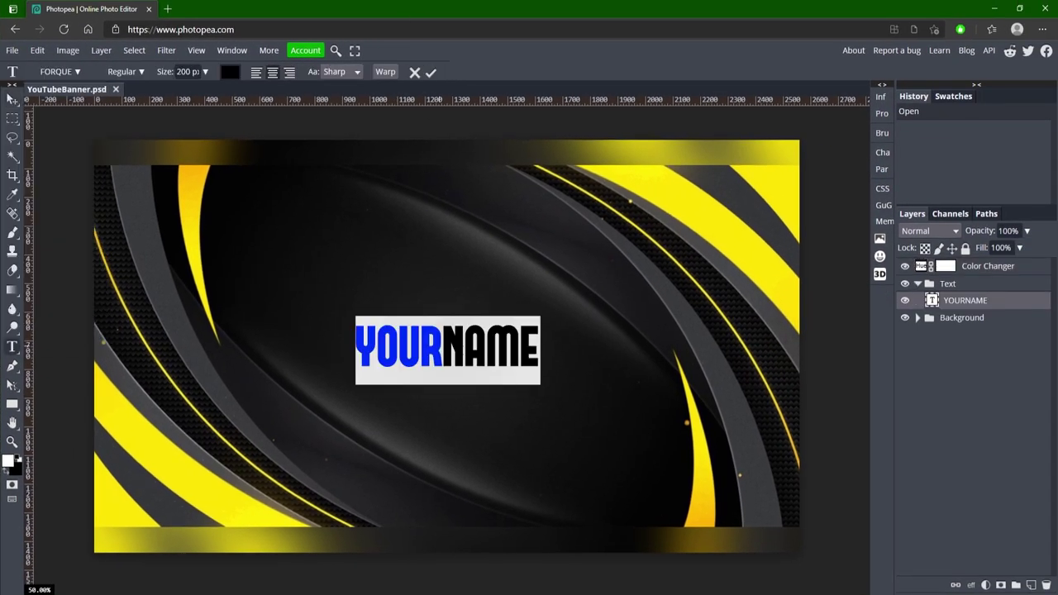
pyautogui.write('CAMBIT')
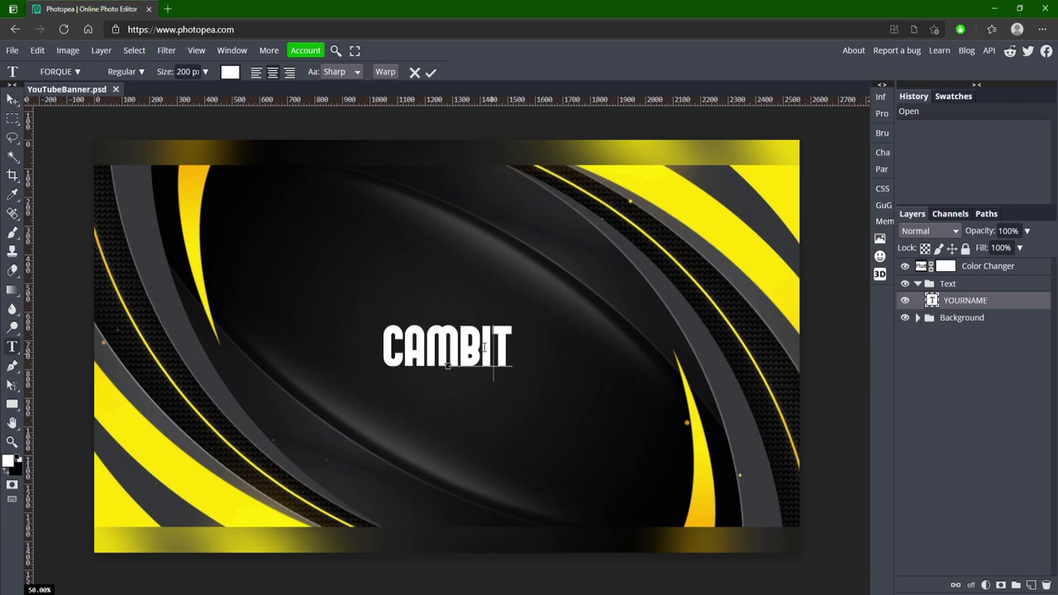
# Step: Colour the letters CAM with the banner's yellow (fee301) and commit the text
pyautogui.moveTo(456, 352); pyautogui.dragTo(328, 342)
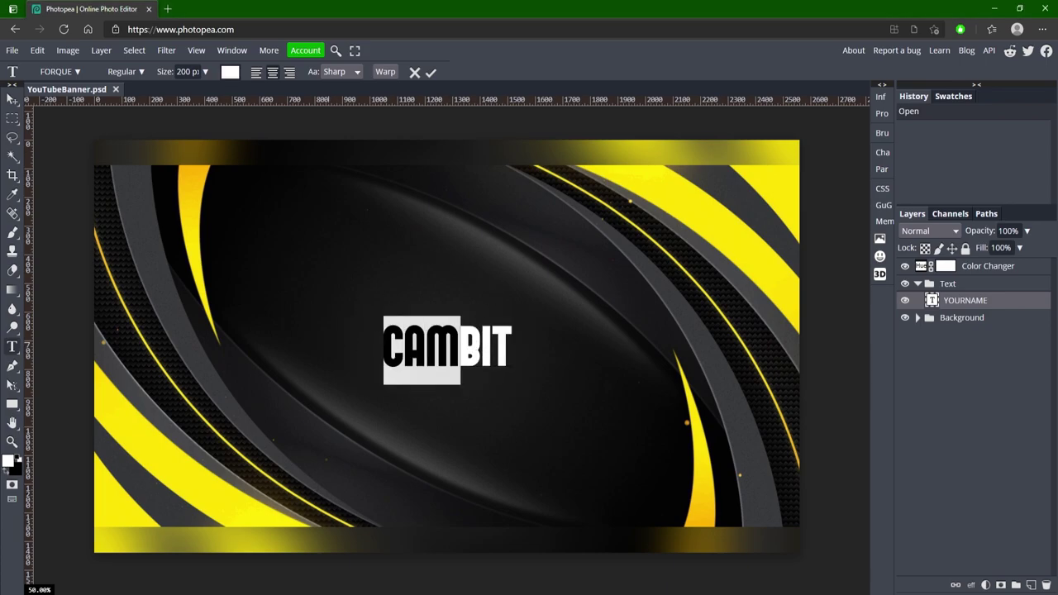
pyautogui.click(231, 72)
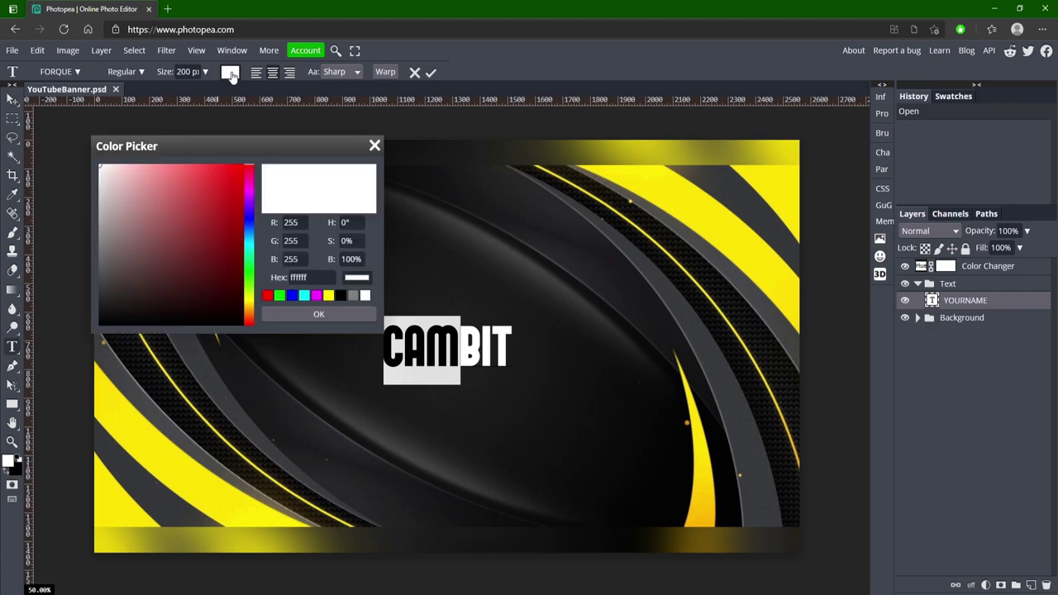
pyautogui.click(691, 200)
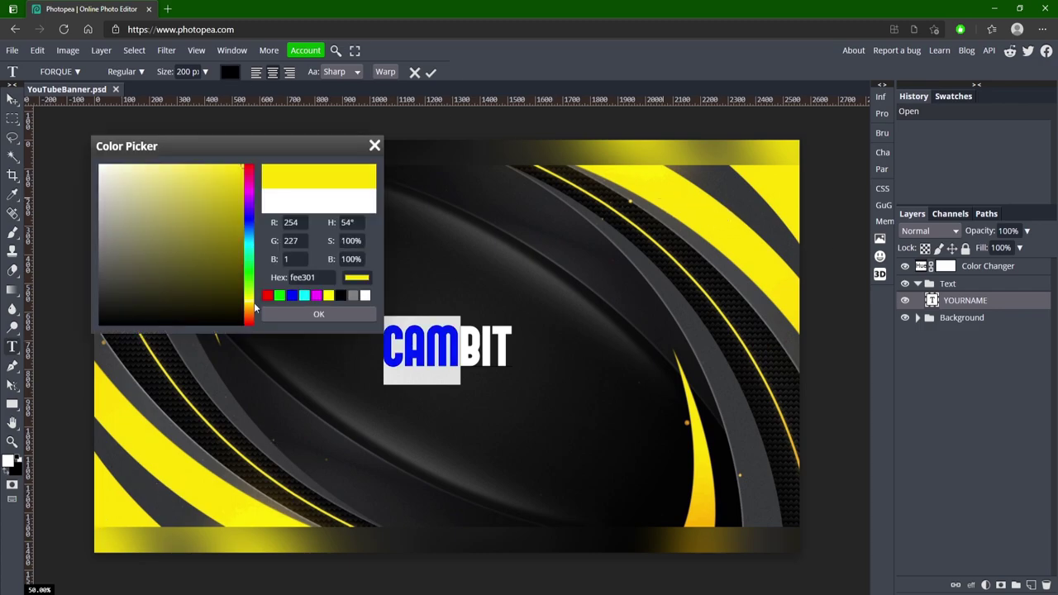
pyautogui.click(319, 315)
pyautogui.click(430, 71)
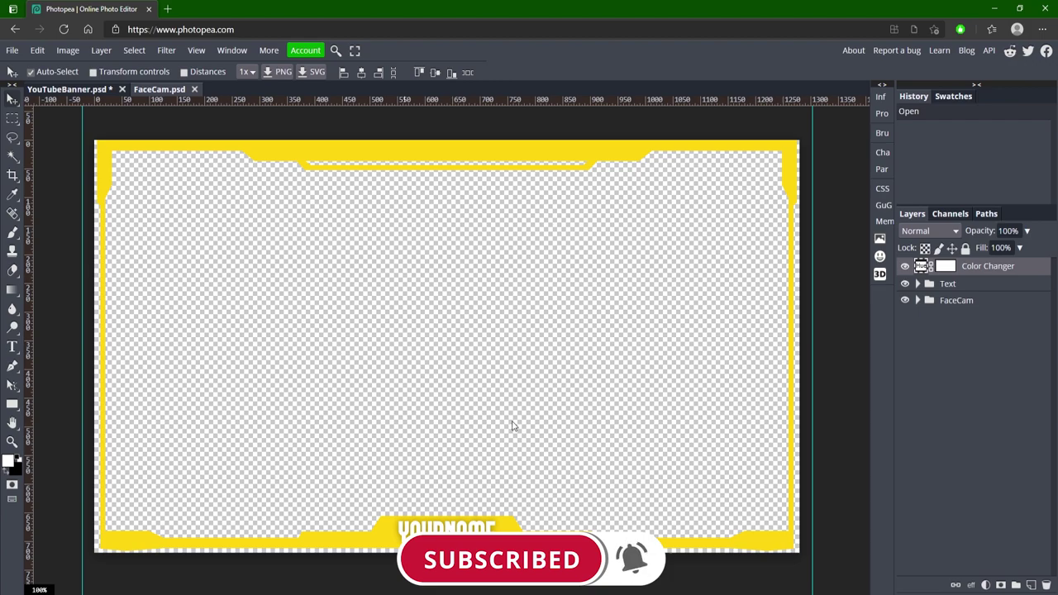
# Step: Rename FaceCam's YOURNAME text to CAMBIT and toggle its drop shadow in Layer Style
pyautogui.click(440, 529)
pyautogui.doubleClick(441, 528)
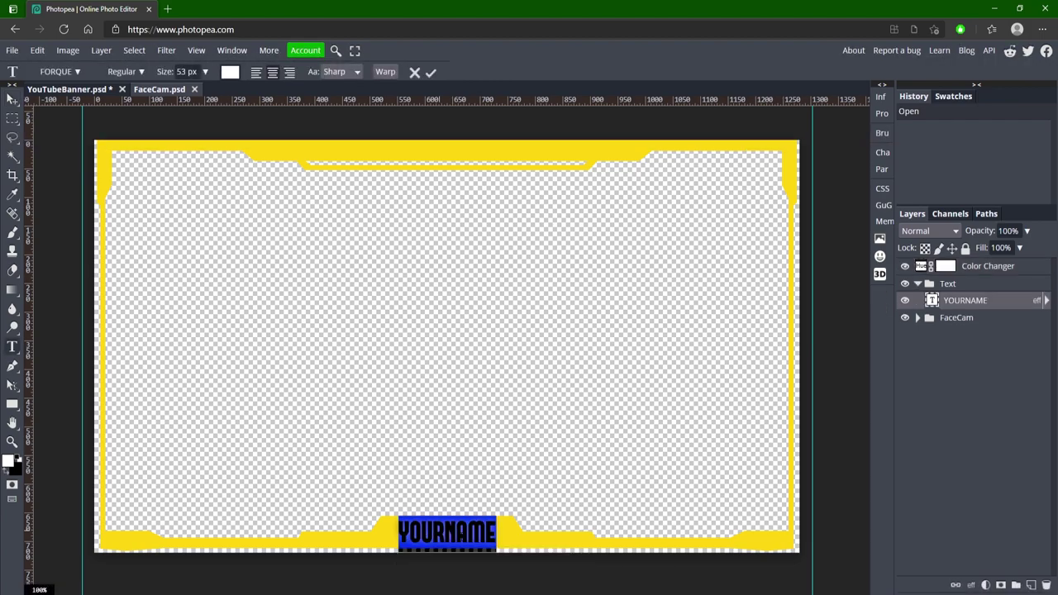
pyautogui.write('CAMBIT')
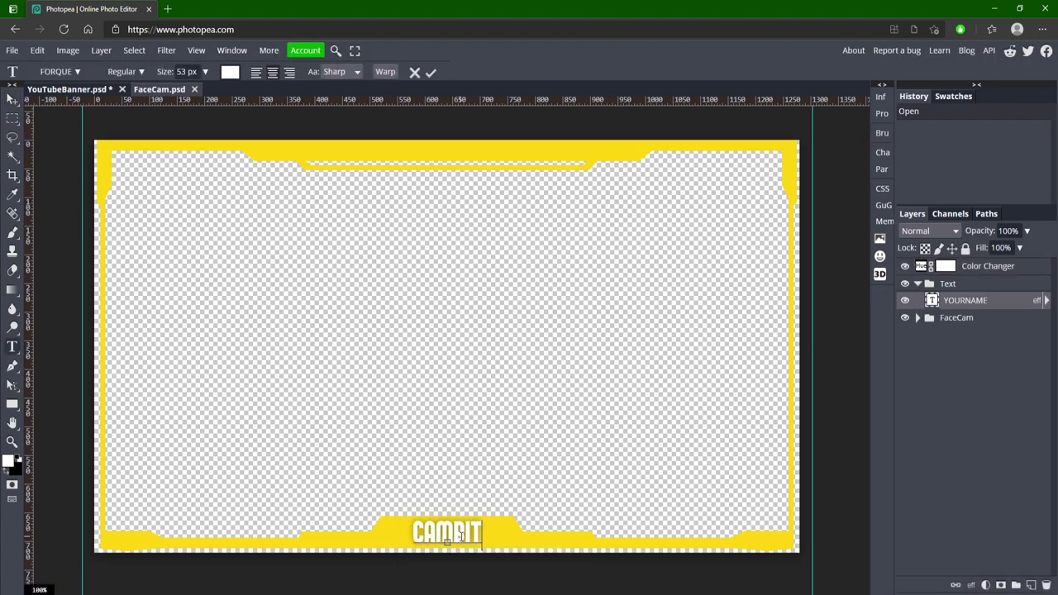
pyautogui.click(431, 72)
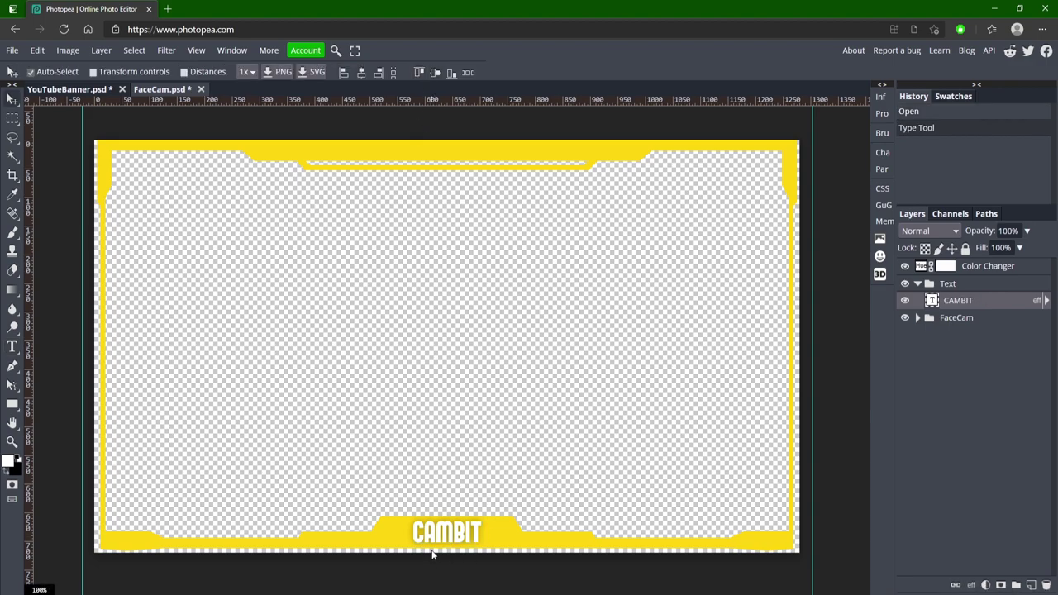
pyautogui.doubleClick(978, 304)
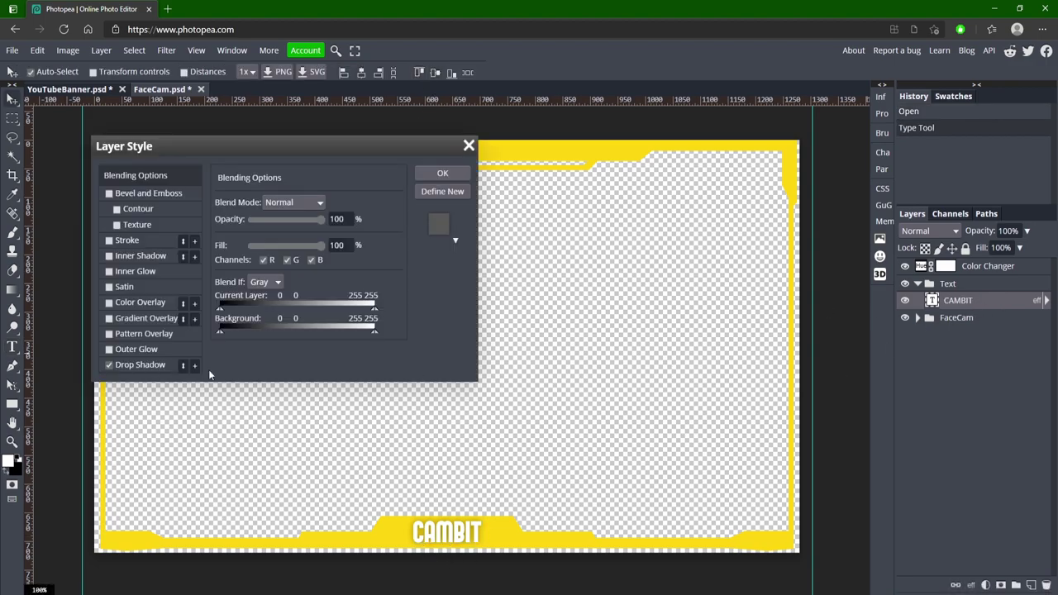
pyautogui.click(109, 364)
# Step: Confirm the layer style, try a -180 hue on the Color Changer, then reset it to 0
pyautogui.click(451, 175)
pyautogui.click(935, 268)
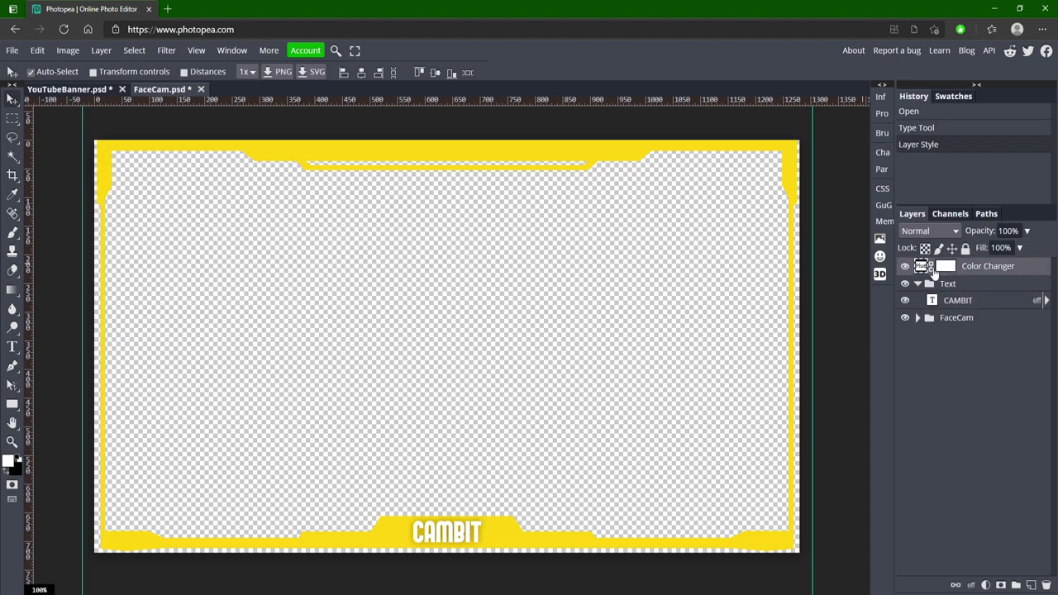
pyautogui.doubleClick(923, 266)
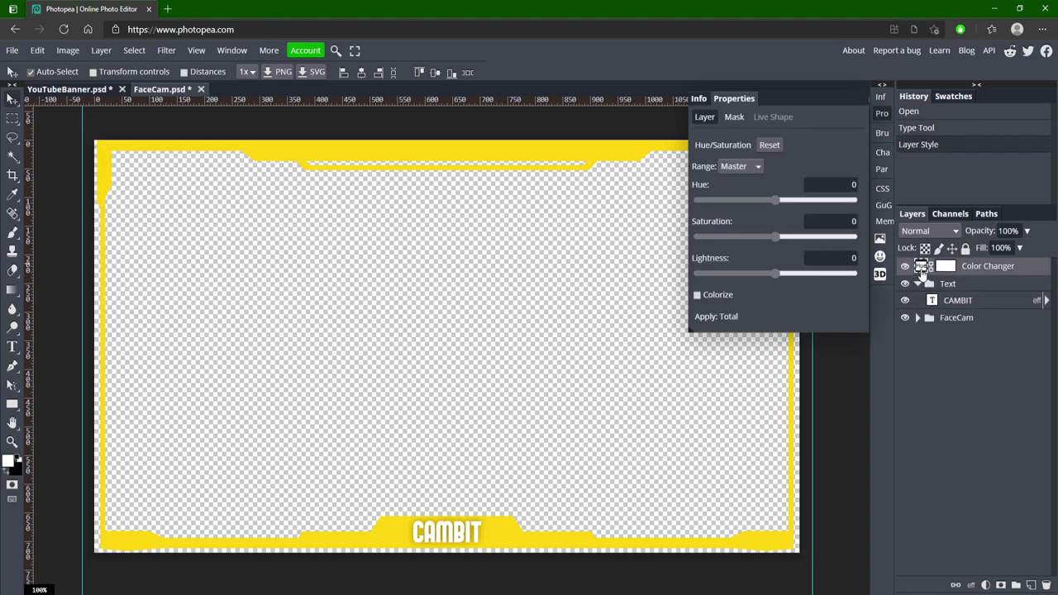
pyautogui.moveTo(792, 203); pyautogui.dragTo(697, 201)
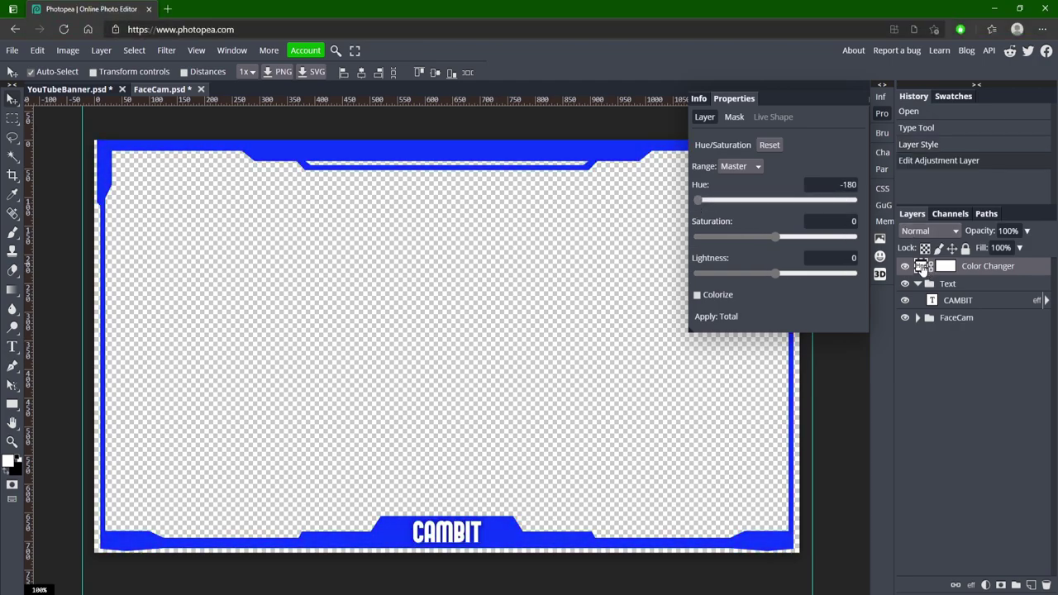
pyautogui.doubleClick(849, 185)
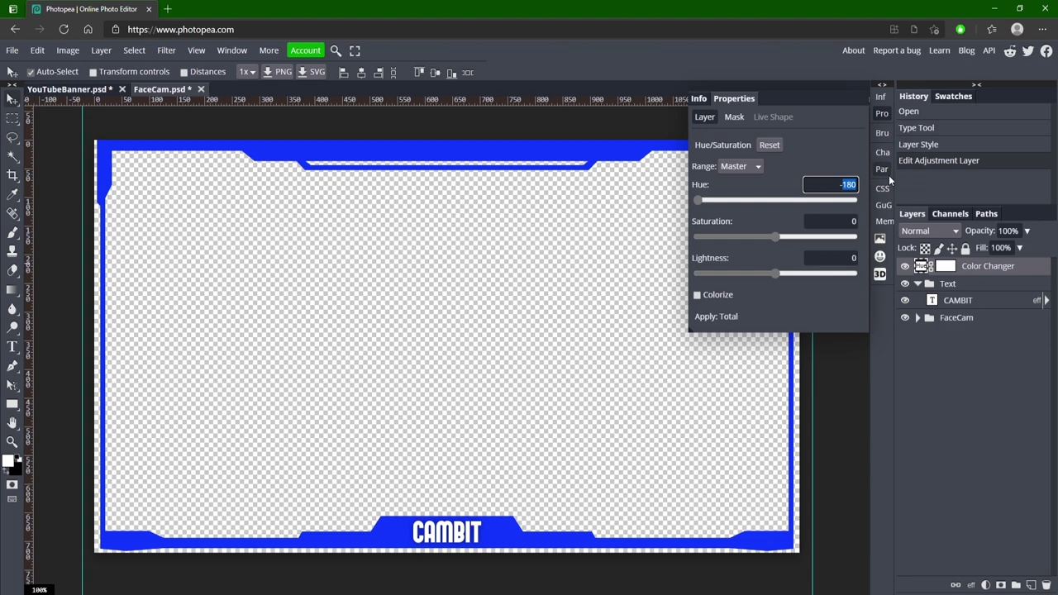
pyautogui.press('BackSpace')
pyautogui.press('BackSpace')
pyautogui.write('0')
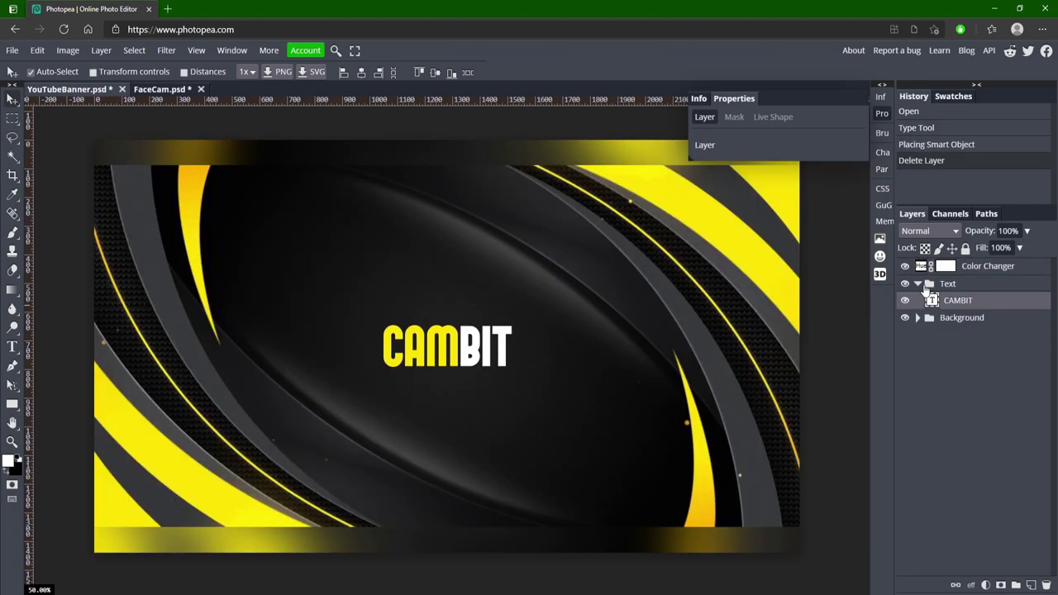
# Step: Shift the banner's Color Changer hue to about -13, turning the yellow accents orange
pyautogui.click(918, 284)
pyautogui.click(922, 269)
pyautogui.moveTo(776, 200)
pyautogui.mouseDown()
pyautogui.moveTo(823, 200)
pyautogui.moveTo(733, 206)
pyautogui.moveTo(772, 200)
pyautogui.mouseUp()
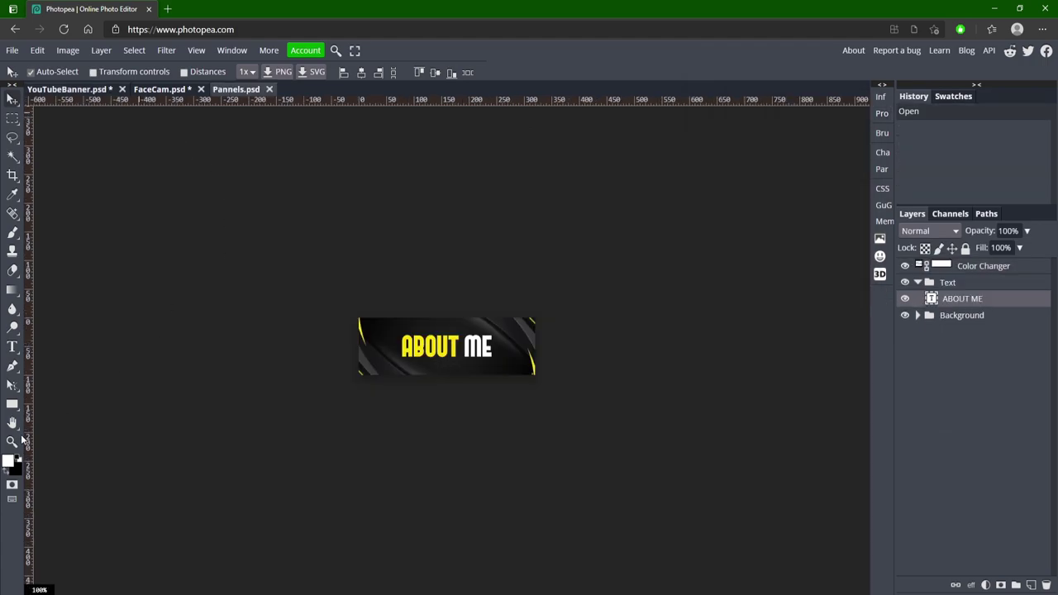
pyautogui.click(11, 441)
pyautogui.moveTo(445, 365); pyautogui.dragTo(508, 348)
pyautogui.moveTo(526, 290); pyautogui.dragTo(476, 289)
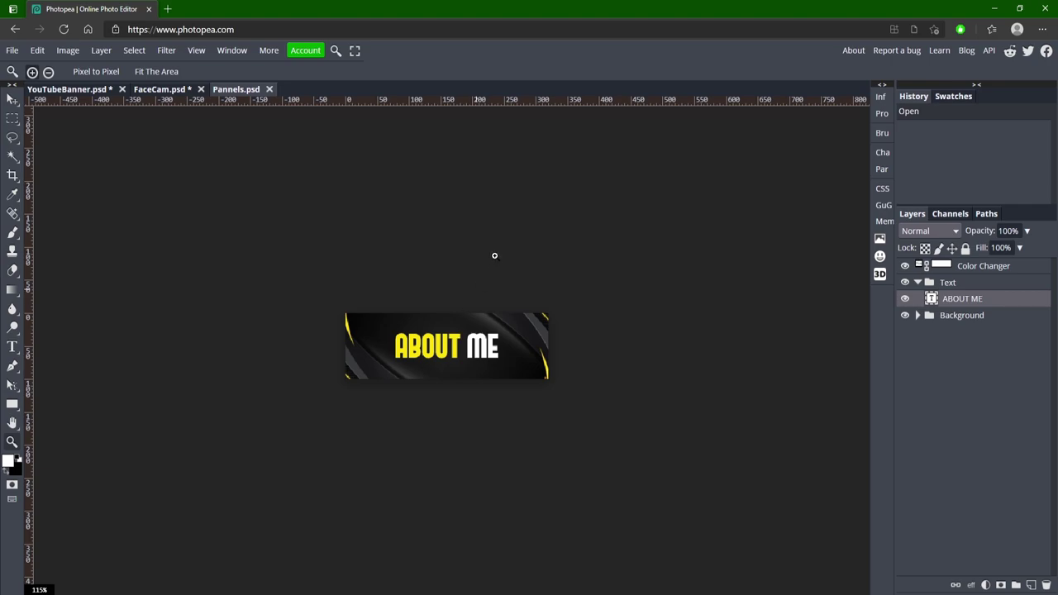
# Step: Shift the About Me panel's Color Changer hue toward orange
pyautogui.click(918, 282)
pyautogui.click(923, 267)
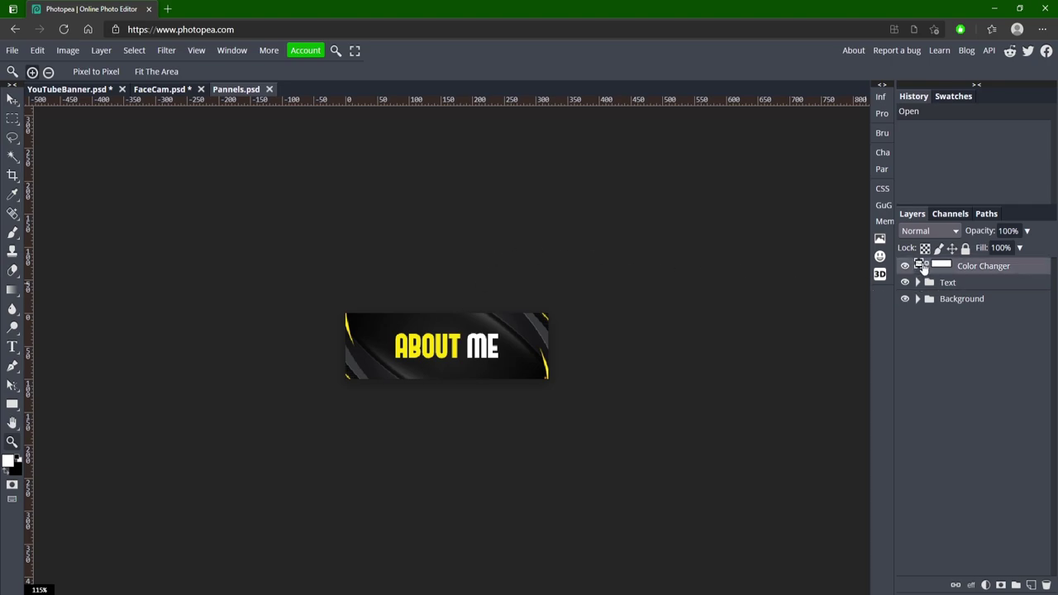
pyautogui.doubleClick(923, 267)
pyautogui.moveTo(775, 200)
pyautogui.mouseDown()
pyautogui.moveTo(814, 200)
pyautogui.moveTo(768, 200)
pyautogui.mouseUp()
# Step: Retype the panel's ABOUT ME text as MY PC
pyautogui.click(949, 282)
pyautogui.press('v')
pyautogui.doubleClick(443, 339)
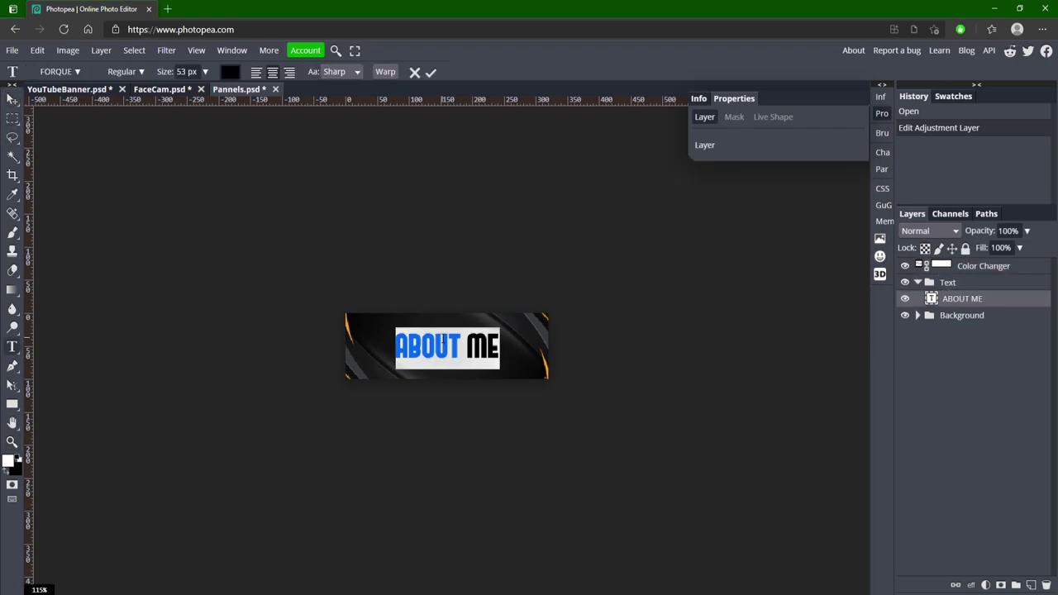
pyautogui.write('MY PC')
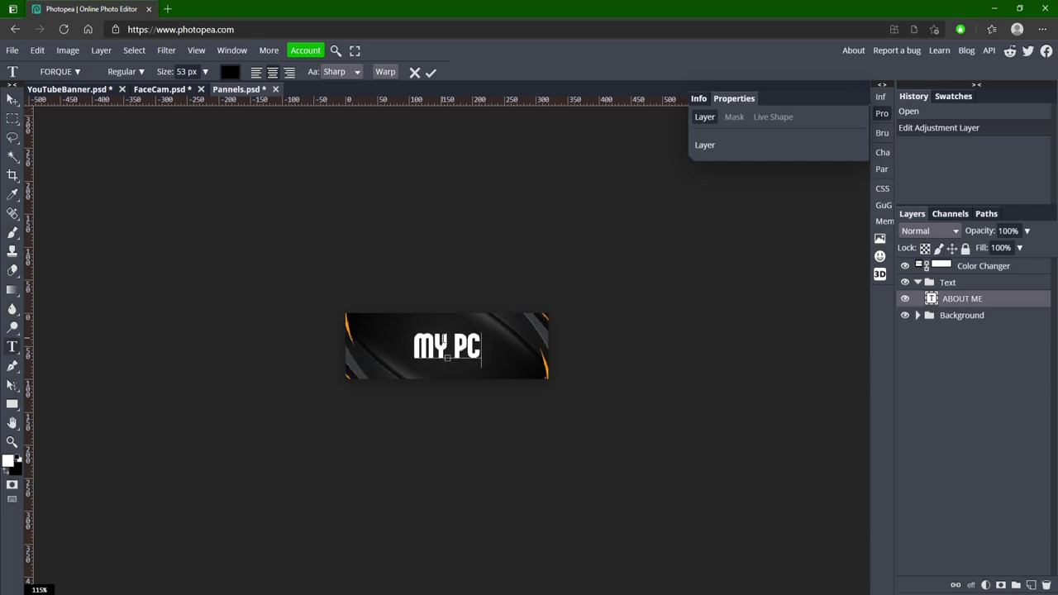
# Step: Give the word MY a new colour, commit, then revert the panel to its opened state
pyautogui.moveTo(444, 346); pyautogui.dragTo(363, 329)
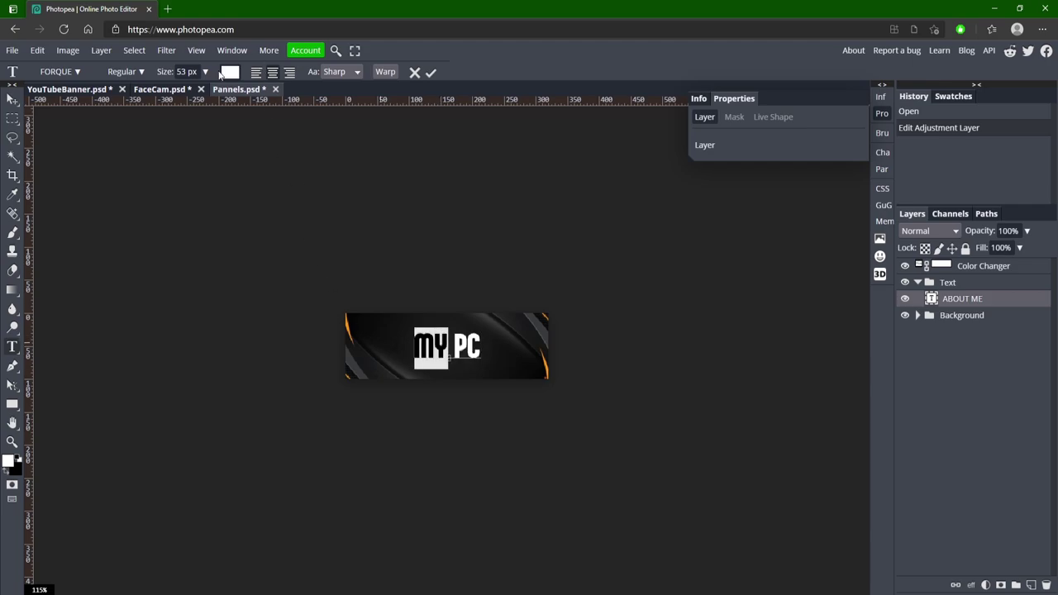
pyautogui.click(228, 72)
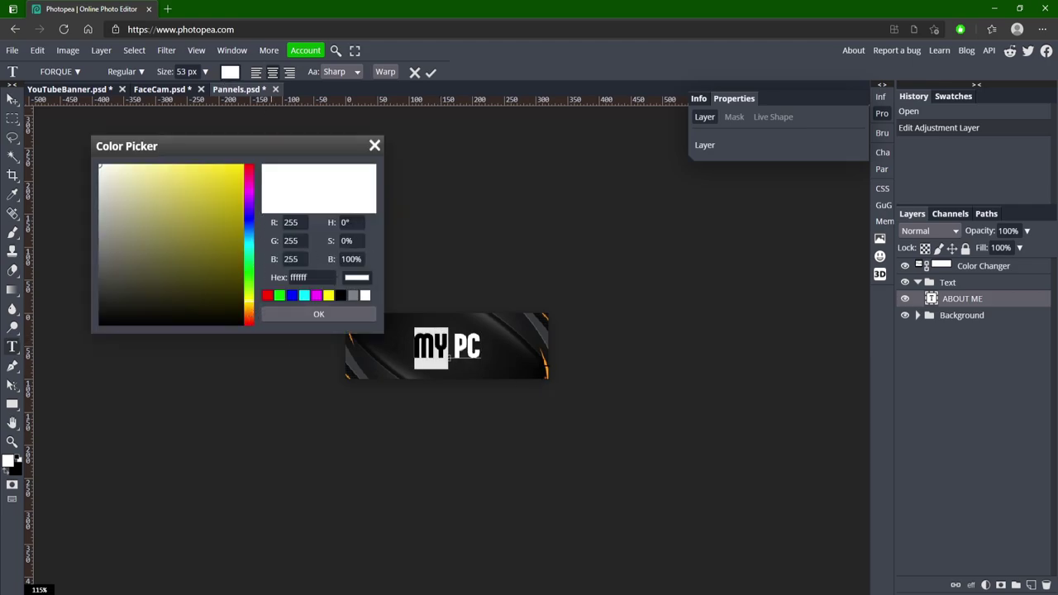
pyautogui.click(248, 313)
pyautogui.click(240, 216)
pyautogui.click(234, 173)
pyautogui.click(318, 314)
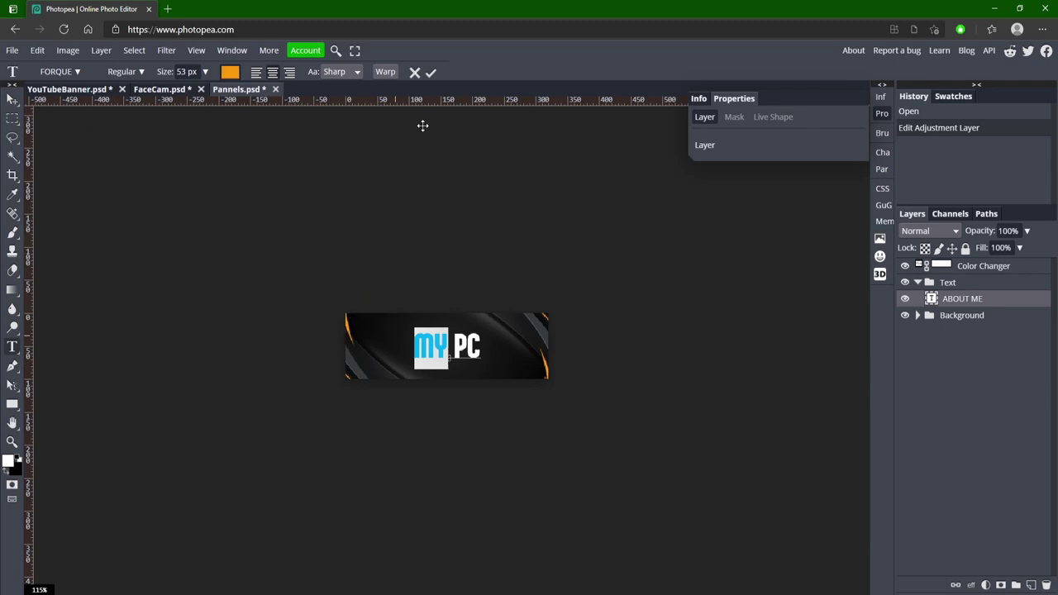
pyautogui.click(430, 72)
pyautogui.hotkey('ctrl', 'z')
pyautogui.hotkey('ctrl', 'z')
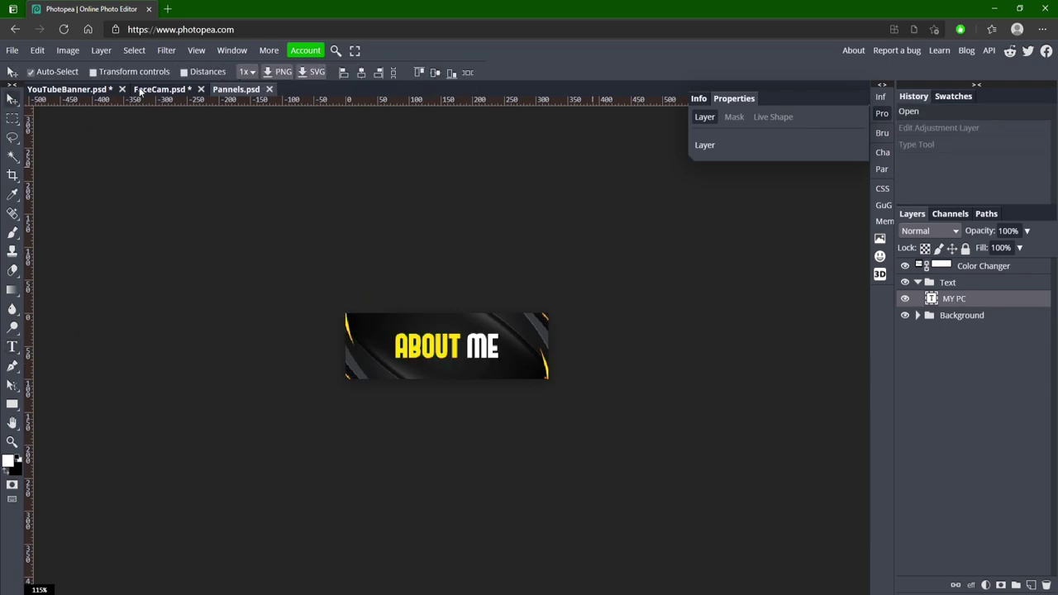
# Step: Open Short Intermission Screen.psd and set its Color Changer hue to -140 for purple accents
pyautogui.press('Return')
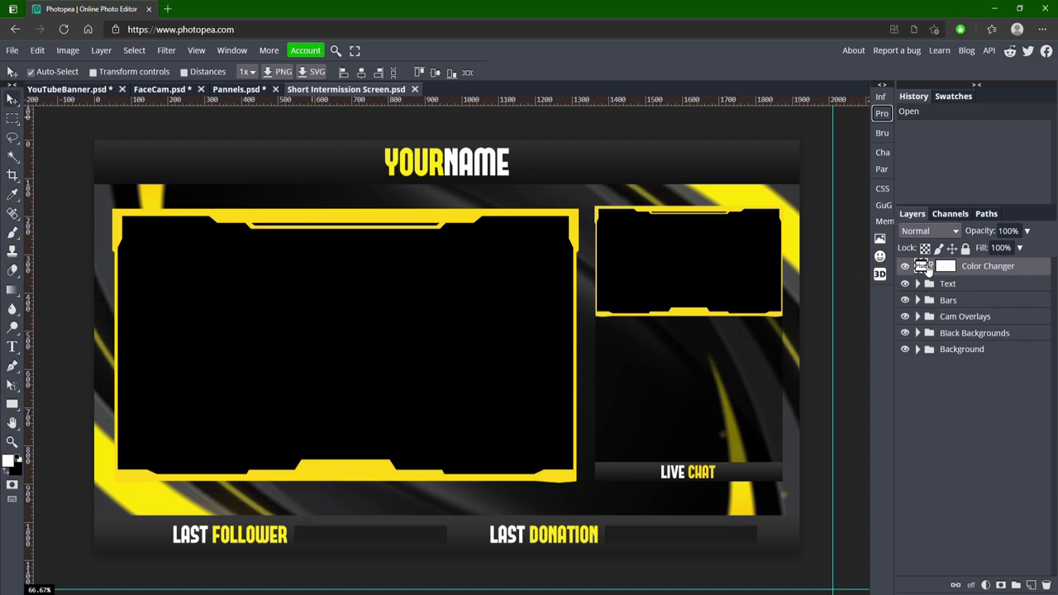
pyautogui.doubleClick(923, 266)
pyautogui.click(717, 201)
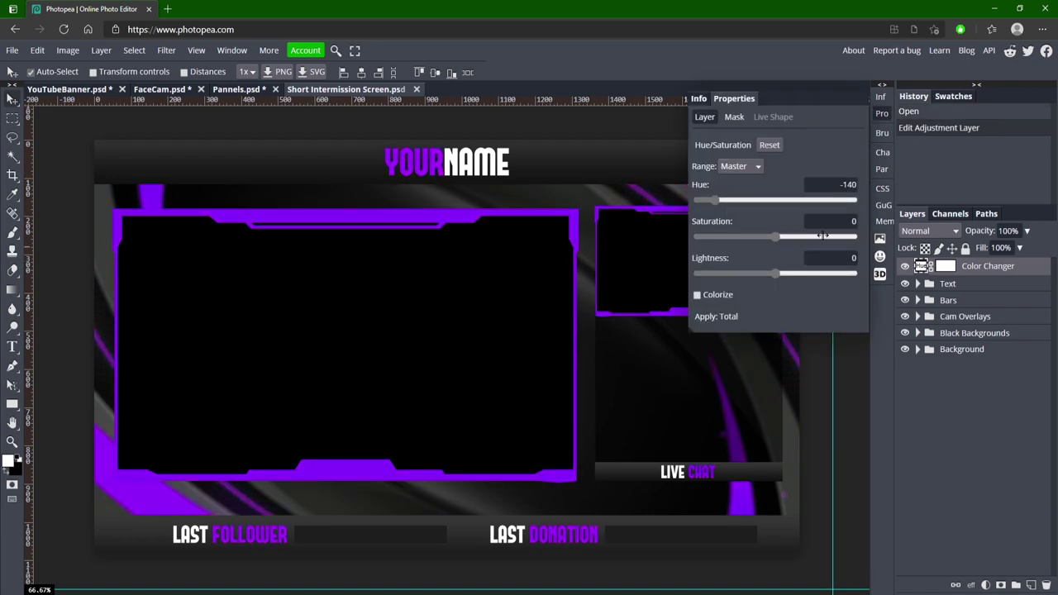
# Step: Change the YOURNAME title text to CAMBIT
pyautogui.click(997, 285)
pyautogui.click(919, 285)
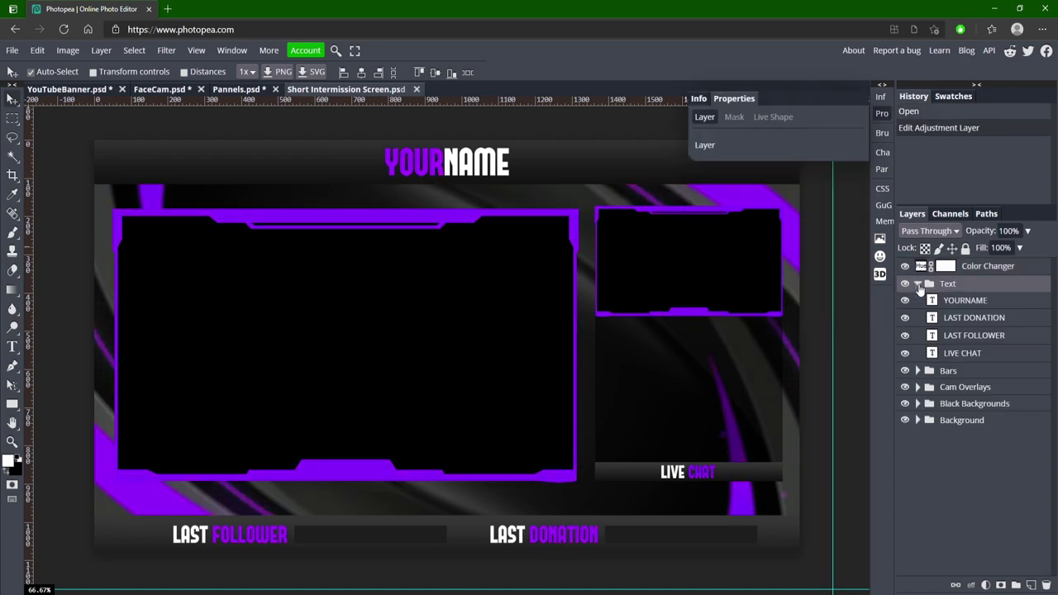
pyautogui.click(979, 301)
pyautogui.doubleClick(427, 165)
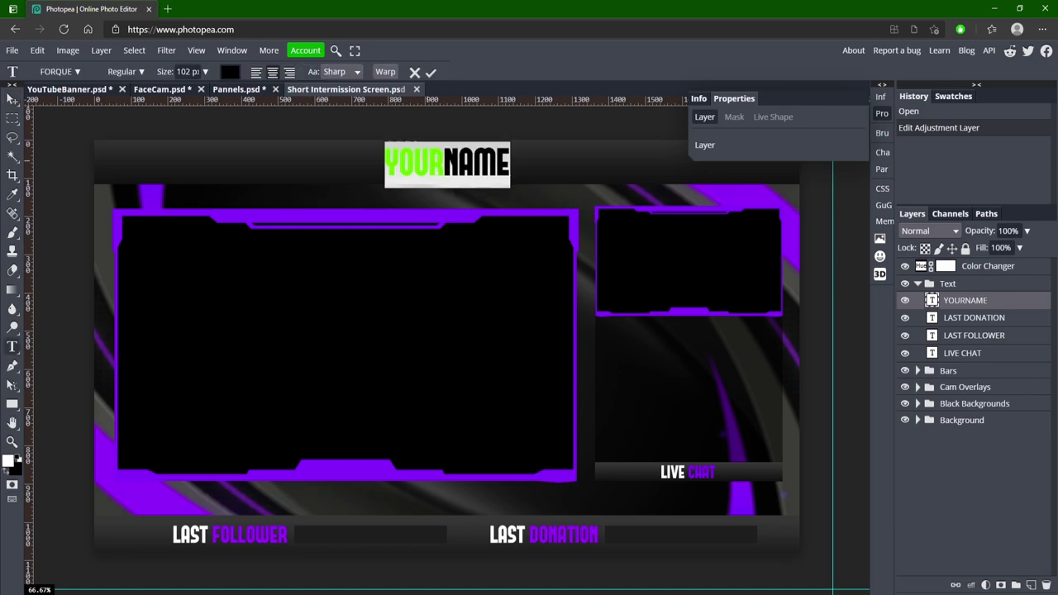
pyautogui.write('CAMBIT')
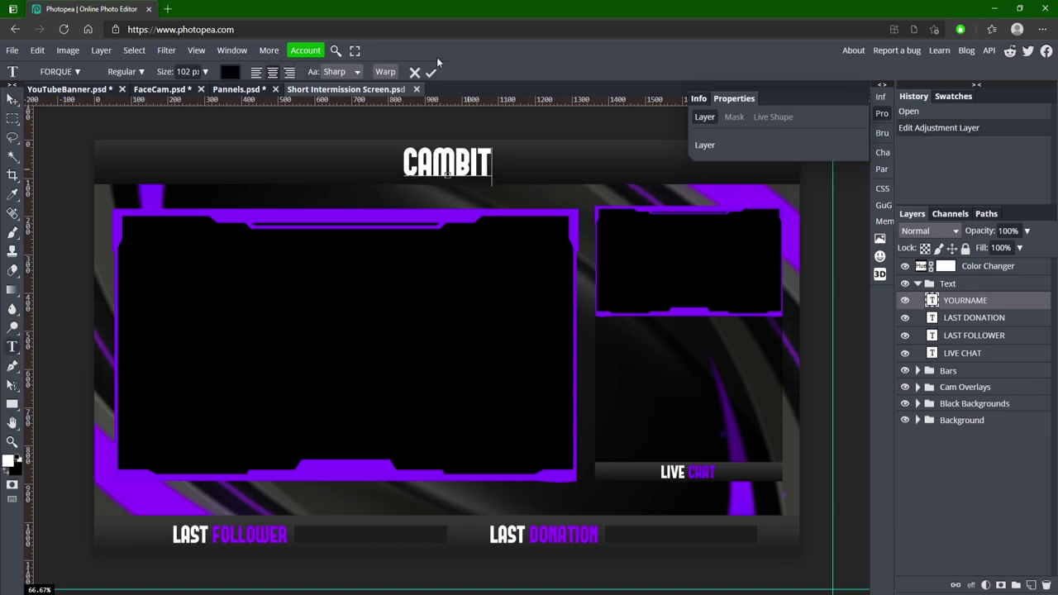
pyautogui.click(430, 72)
# Step: Change the LAST FOLLOWER text to CAMBIT, leave LAST DONATION unchanged, then undo the follower edit
pyautogui.doubleClick(210, 532)
pyautogui.write('CAMBIT')
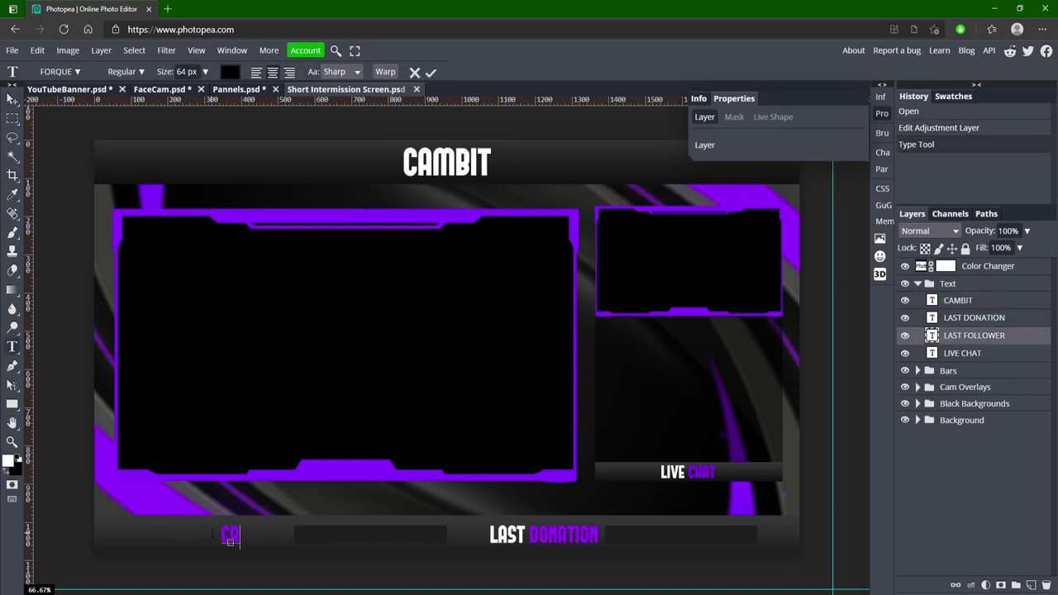
pyautogui.click(431, 72)
pyautogui.doubleClick(527, 537)
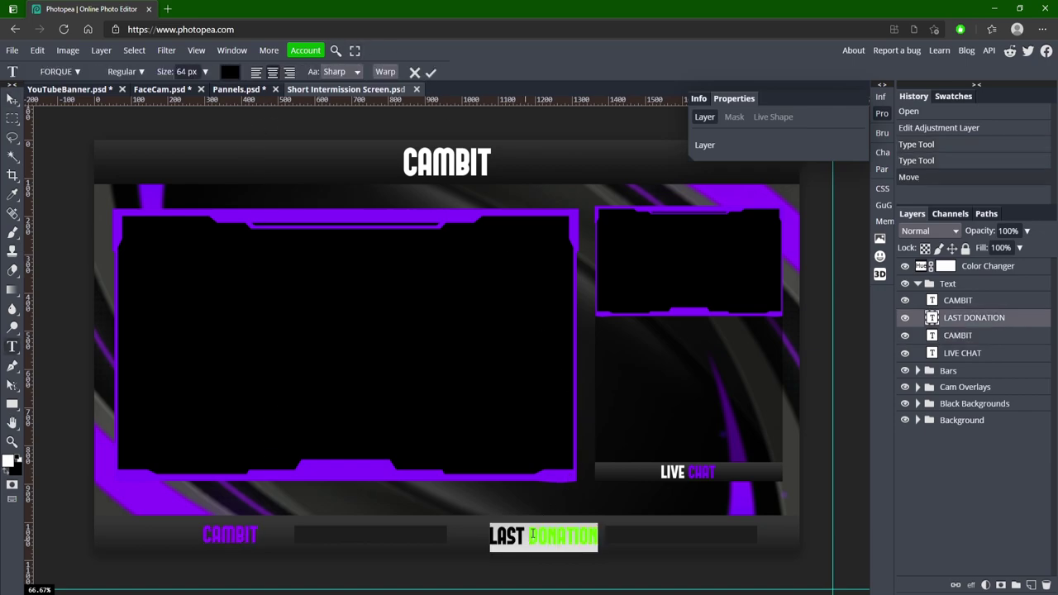
pyautogui.click(430, 72)
pyautogui.hotkey('ctrl', 'z')
pyautogui.hotkey('ctrl', 'z')
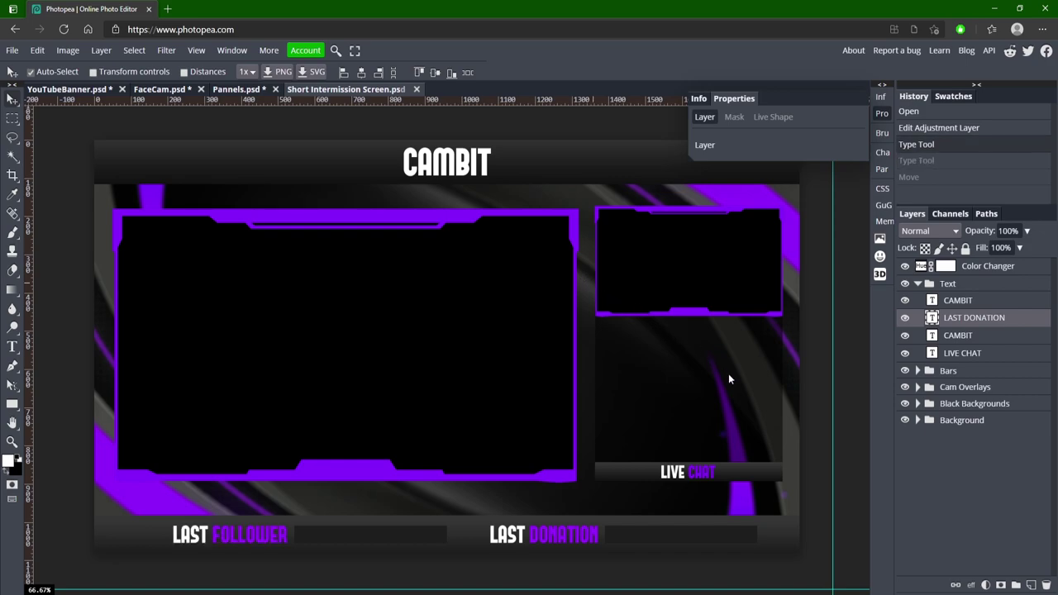
# Step: Undo the title back to YOURNAME and toggle the Bars group's layers off and on
pyautogui.hotkey('ctrl', 'z')
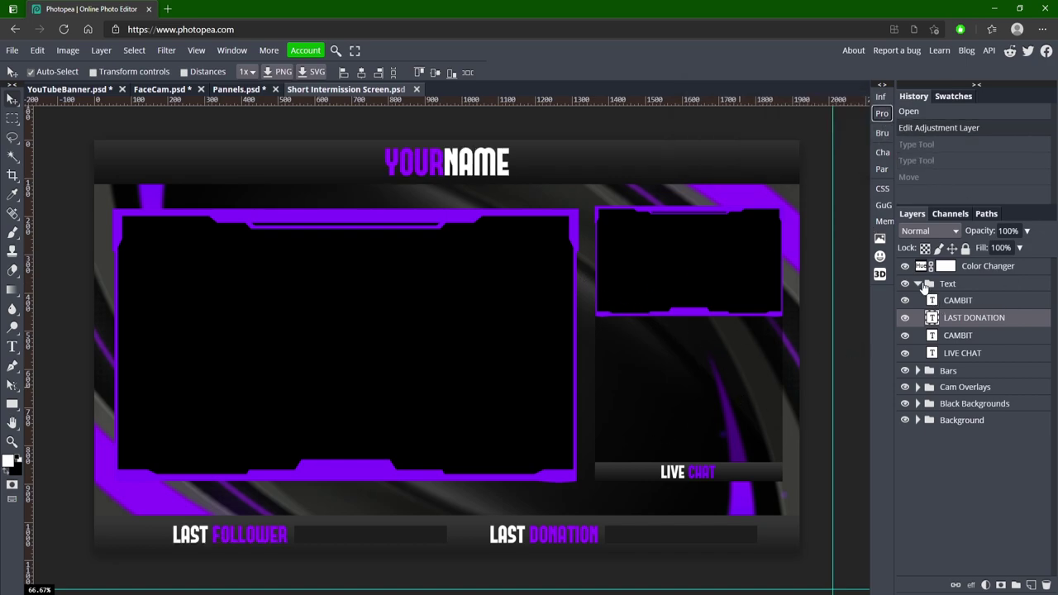
pyautogui.click(918, 284)
pyautogui.click(918, 300)
pyautogui.click(905, 301)
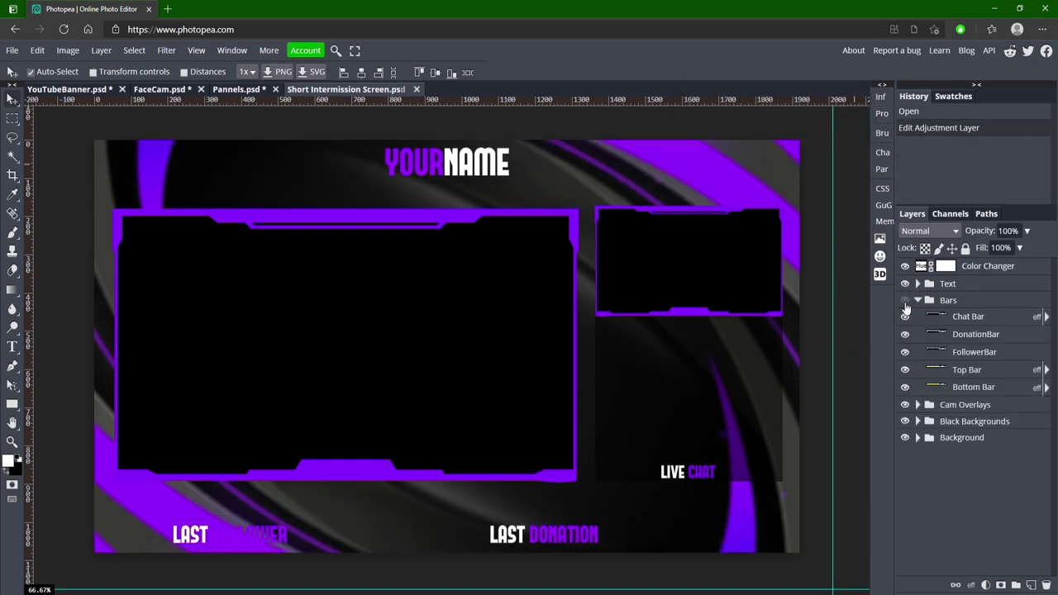
pyautogui.click(905, 301)
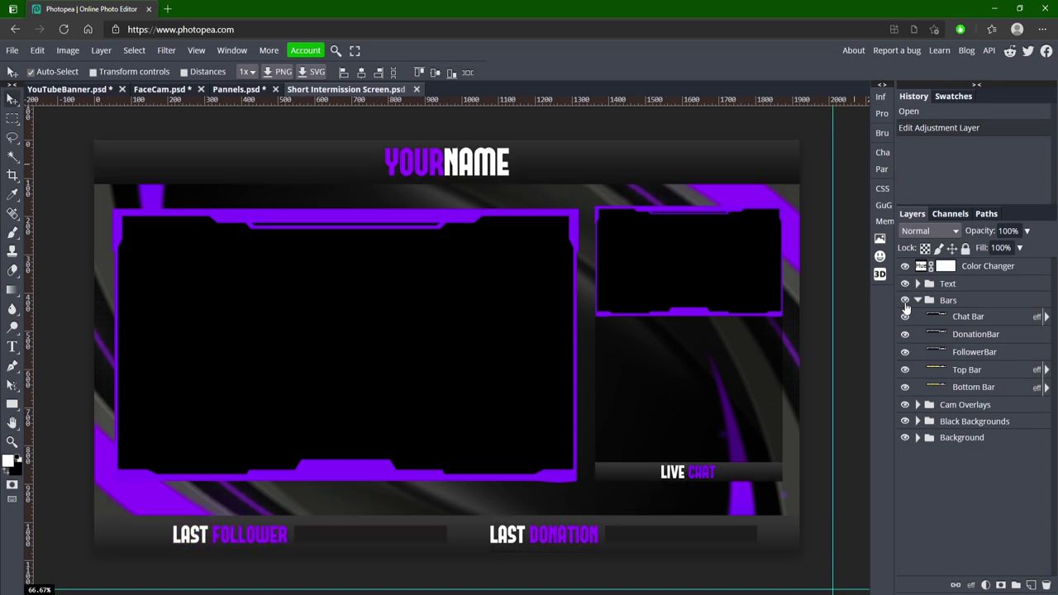
pyautogui.click(905, 352)
pyautogui.click(918, 300)
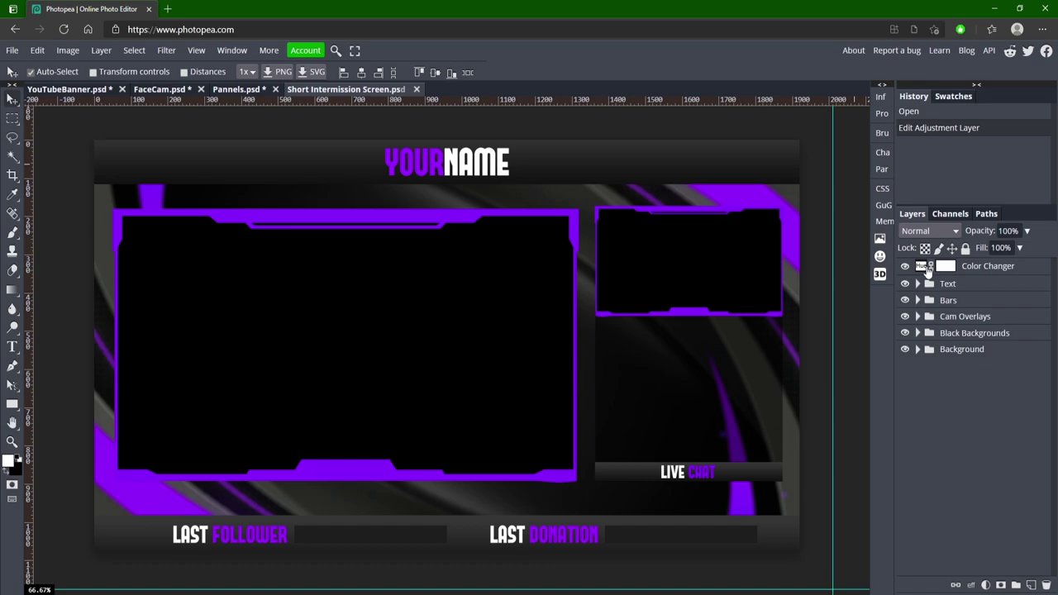
# Step: Open the Color Changer's Hue/Saturation settings and select the Hue value
pyautogui.doubleClick(924, 266)
pyautogui.click(830, 189)
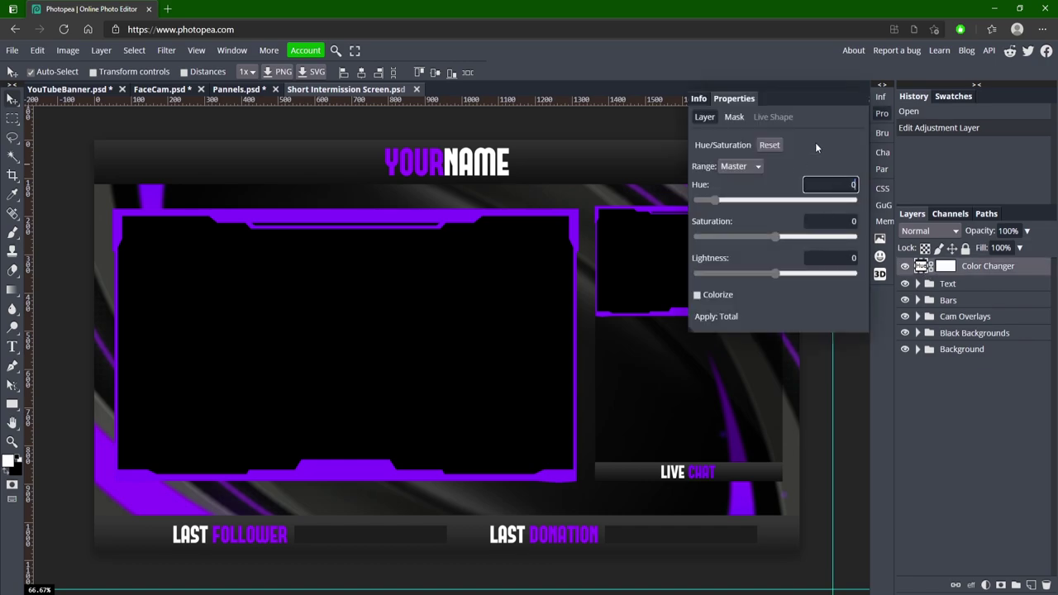